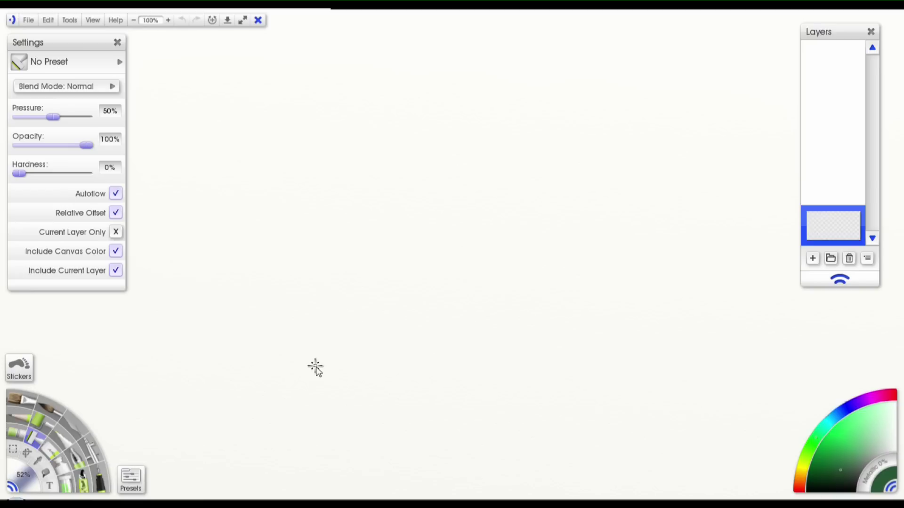
Stamp three shells from Shell Set 2 in a row across the top, shrinking the first.
left_click(18, 374)
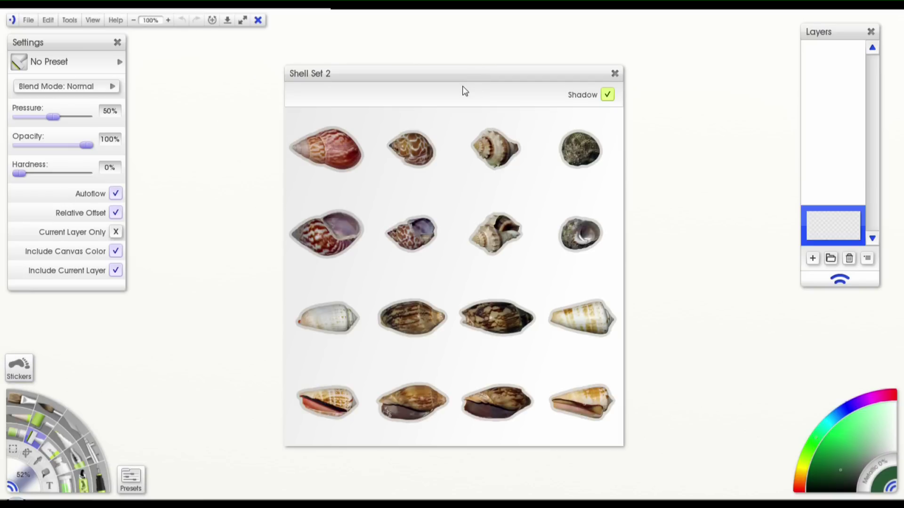
left_click(343, 296)
left_click(256, 117)
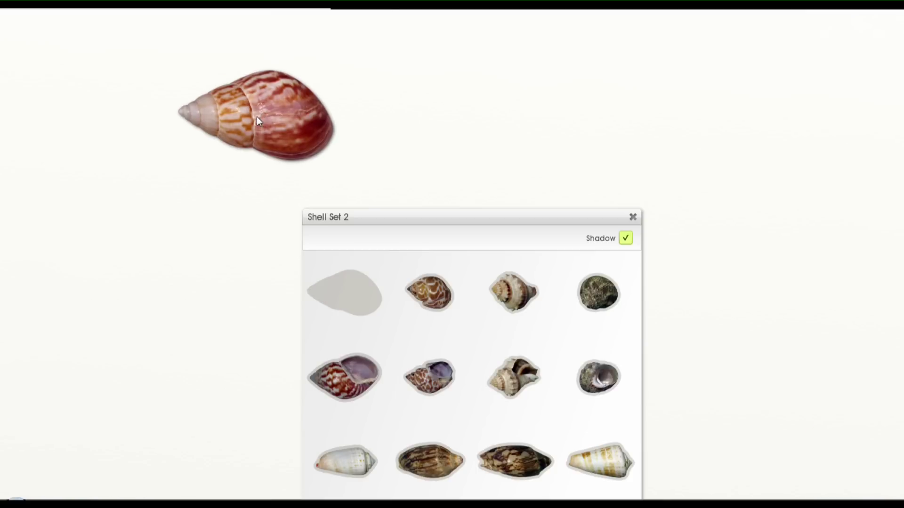
left_click_drag(341, 34, 307, 73)
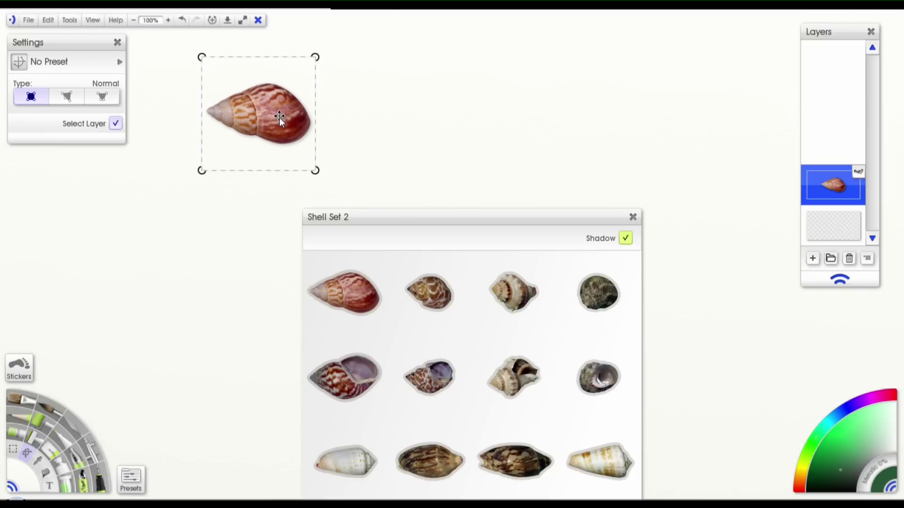
left_click(431, 269)
left_click(411, 123)
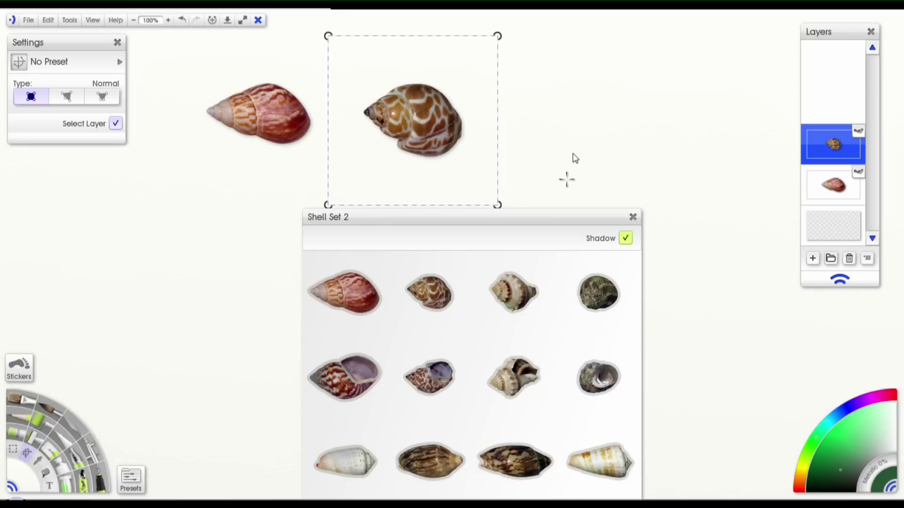
left_click(589, 122)
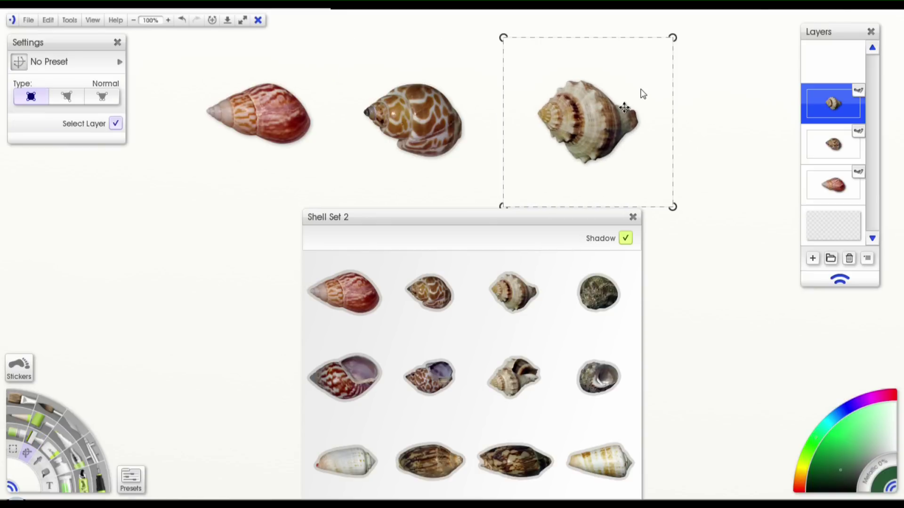
left_click(633, 217)
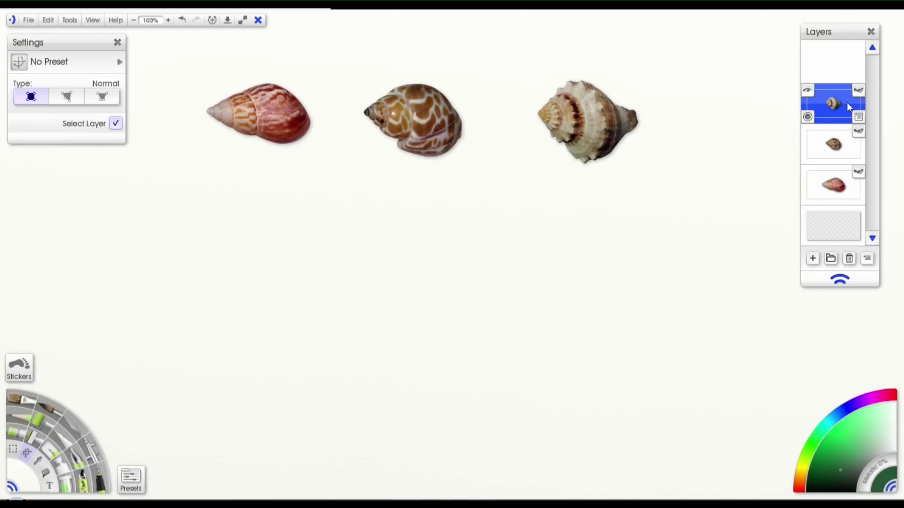
Flatten each of the three shell stickers into paint.
right_click(846, 103)
left_click(828, 119)
right_click(857, 137)
left_click(822, 153)
right_click(855, 183)
left_click(825, 198)
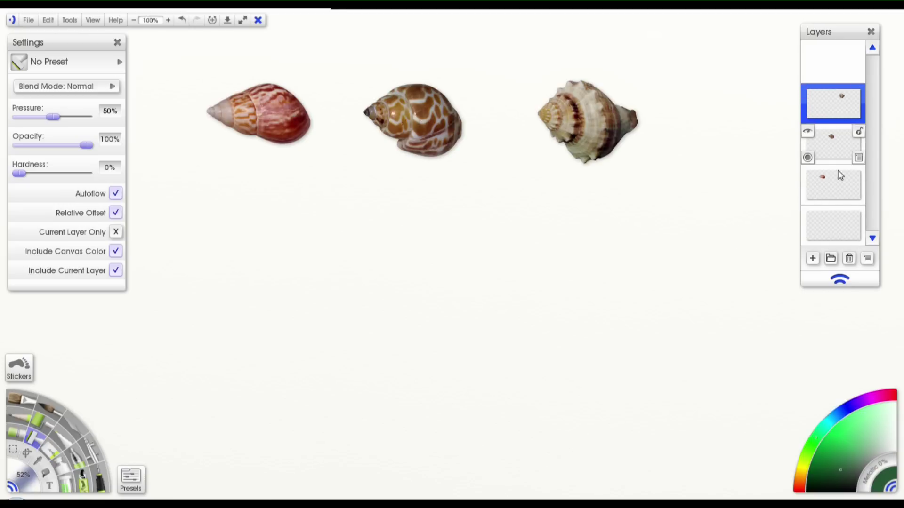
On a new layer, fill a wide rectangle below the shells with dark green, then add another empty layer.
left_click(812, 258)
left_click(14, 454)
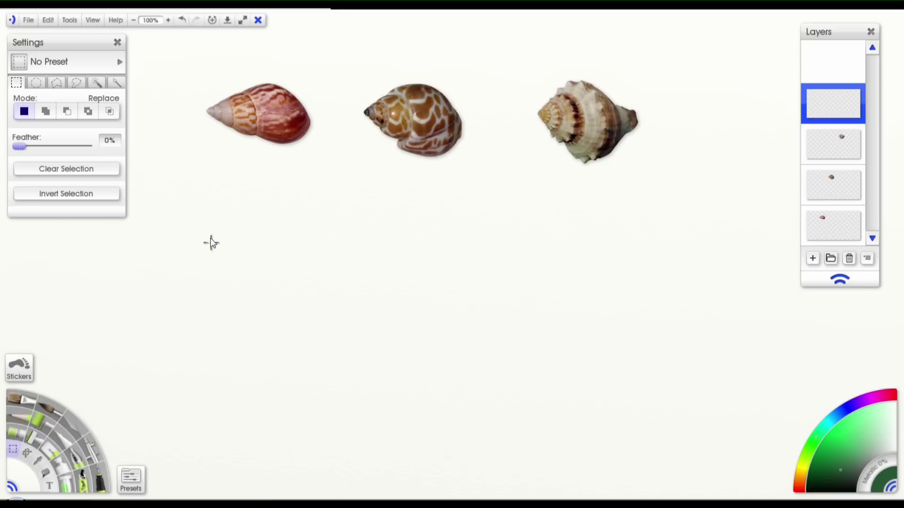
left_click_drag(168, 210, 712, 406)
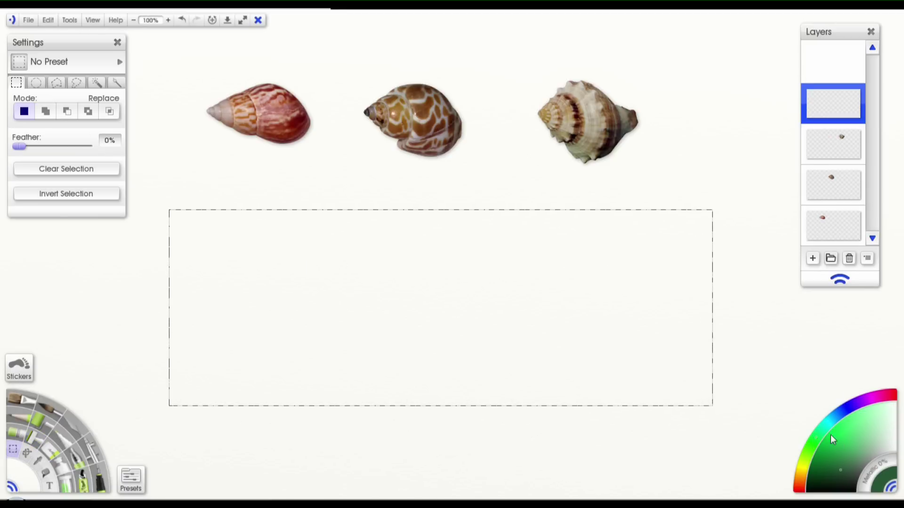
left_click(49, 475)
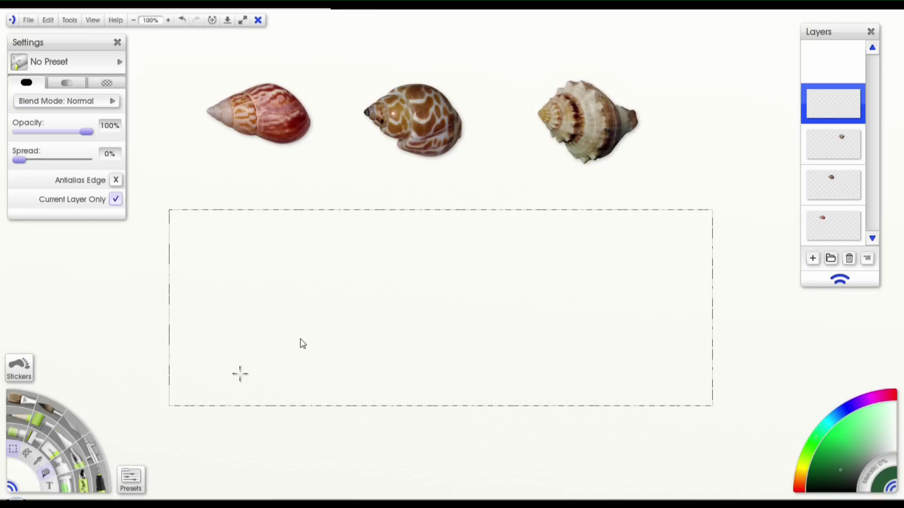
left_click(399, 290)
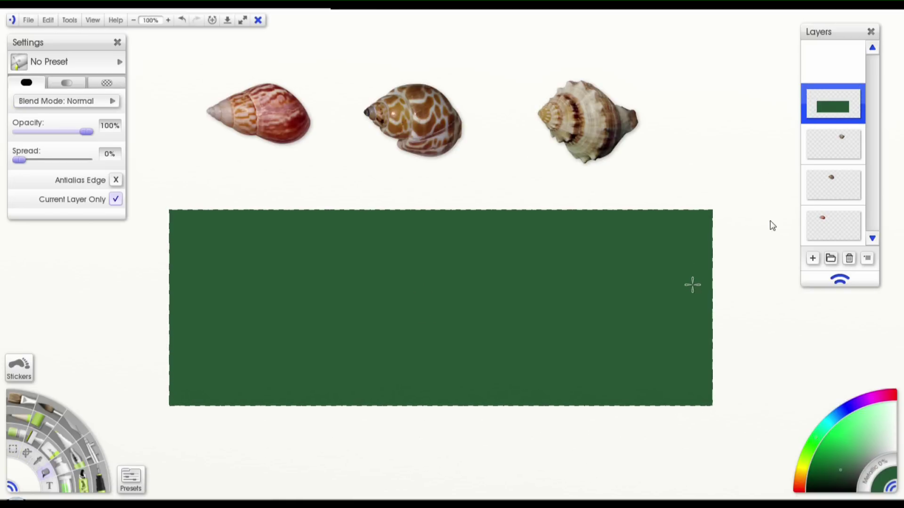
left_click(813, 259)
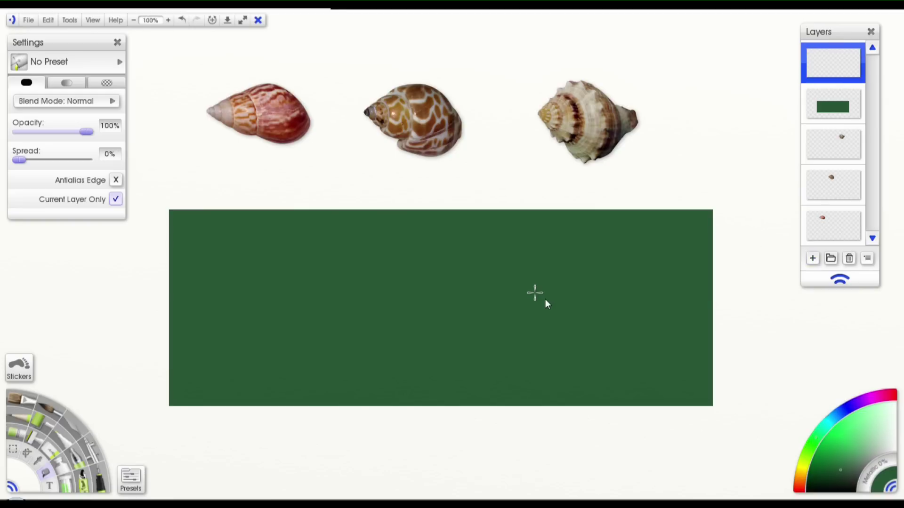
mouse_move(842, 151)
Select the Cloner and choose Reset Current Tool from its preset menu.
left_click(32, 452)
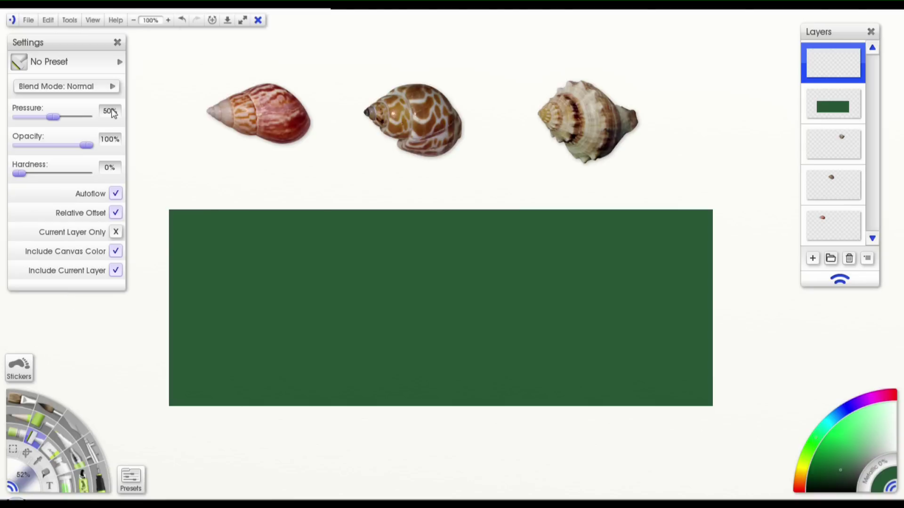
left_click(119, 64)
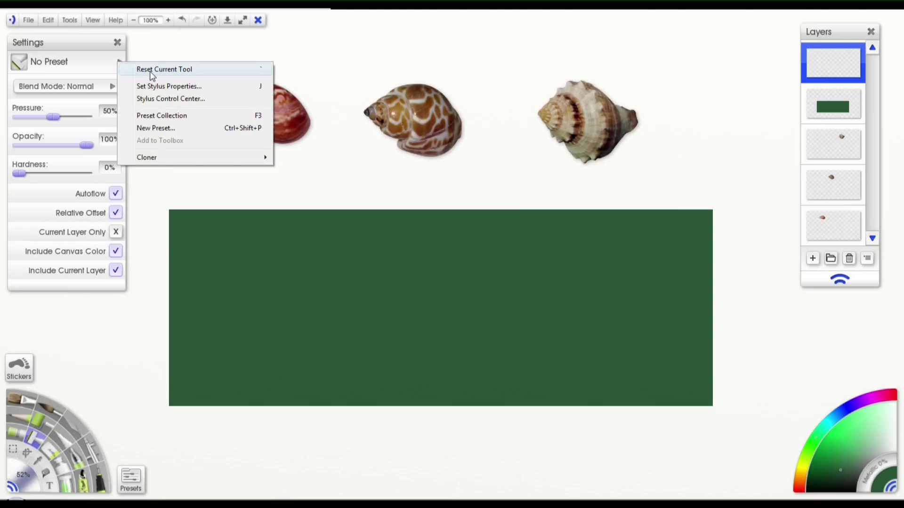
left_click(111, 68)
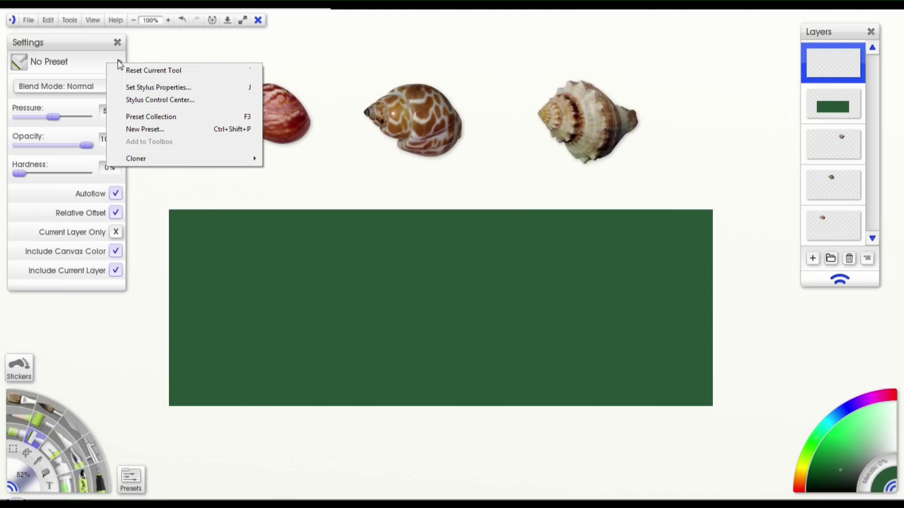
left_click(120, 65)
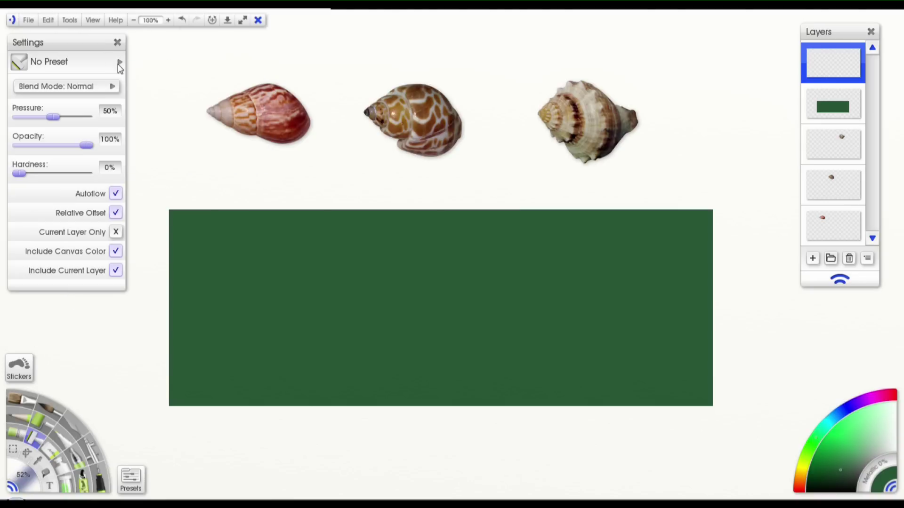
left_click(120, 64)
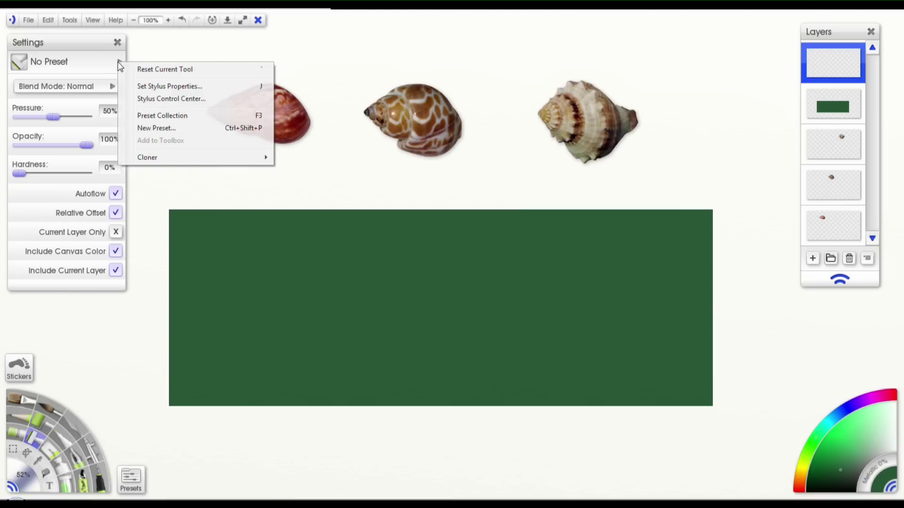
left_click(184, 71)
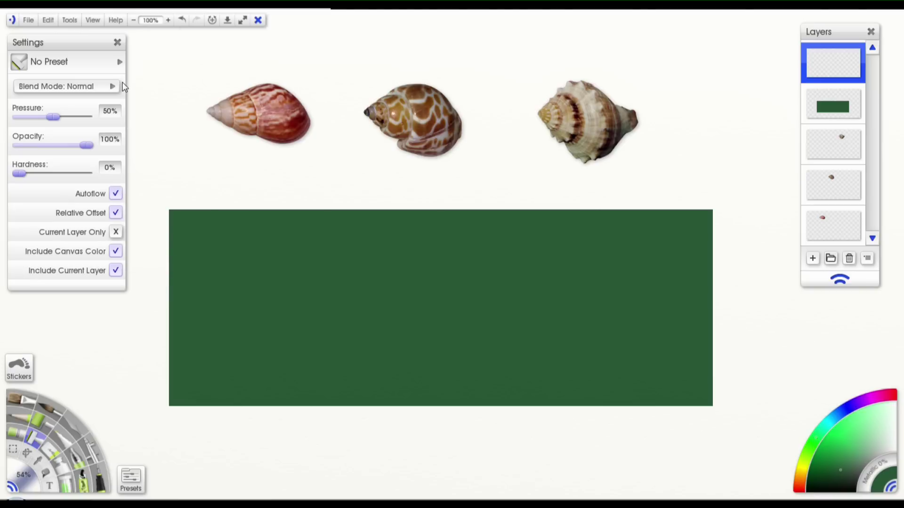
Review the blend modes keeping Normal, and try 73% clone opacity before restoring 100%.
left_click(85, 90)
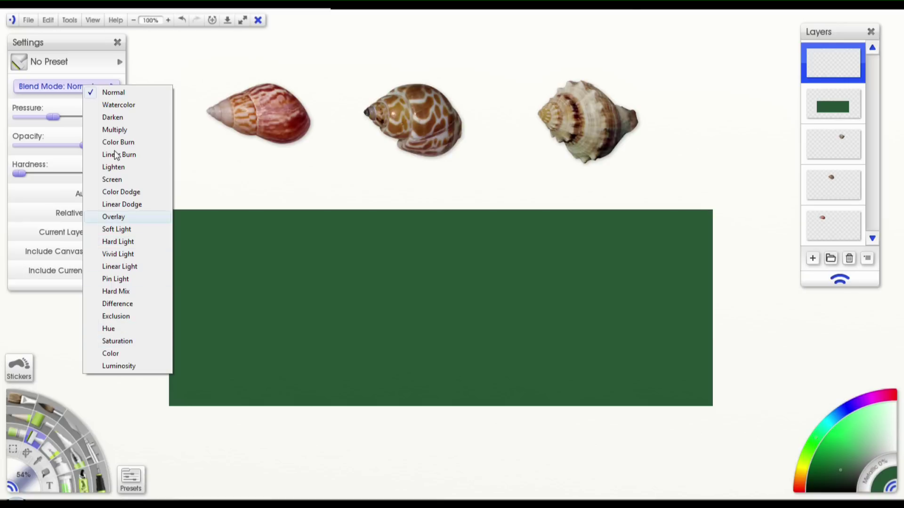
left_click(93, 49)
mouse_move(86, 146)
left_mouse_down()
mouse_move(51, 146)
mouse_move(69, 146)
left_mouse_up()
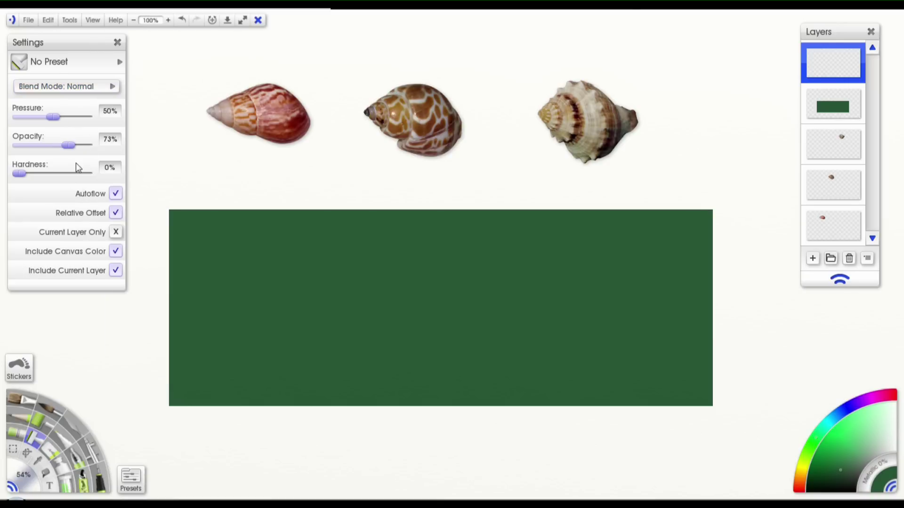
left_click_drag(66, 146, 93, 147)
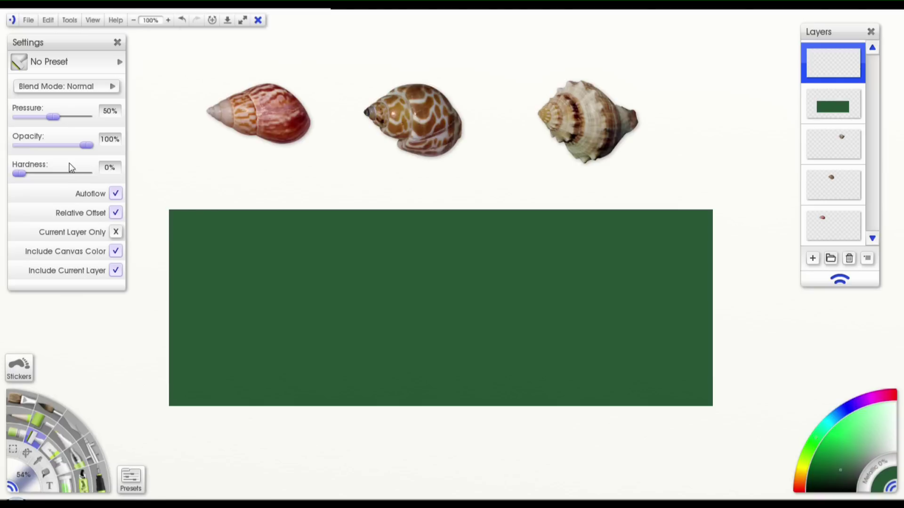
Vary the clone brush hardness between full and 41%, and shrink the brush to 44%.
mouse_move(19, 177)
left_mouse_down()
mouse_move(86, 177)
mouse_move(17, 179)
left_mouse_up()
left_click_drag(20, 177, 86, 176)
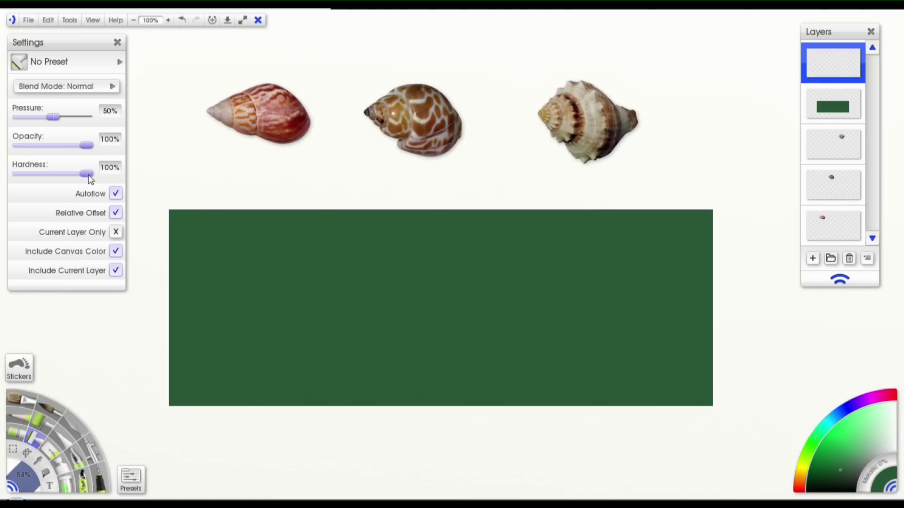
left_click_drag(87, 174, 47, 176)
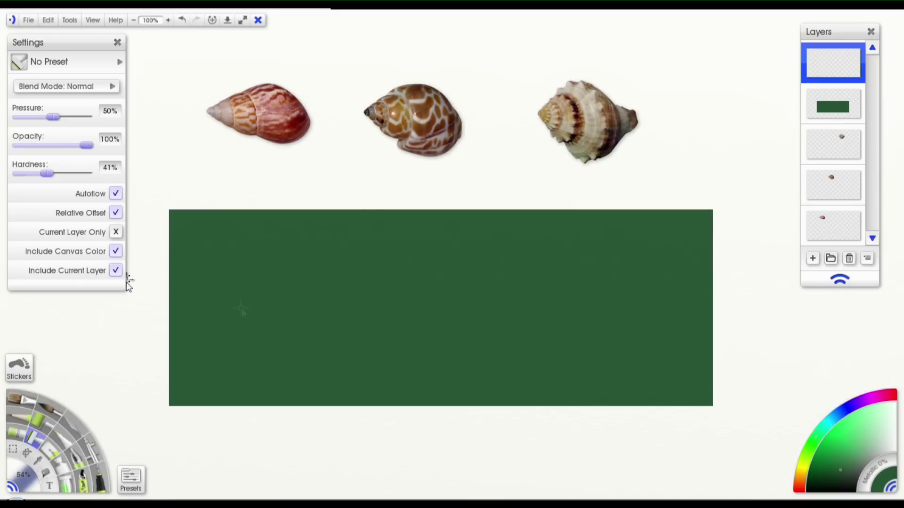
key("bracketleft")
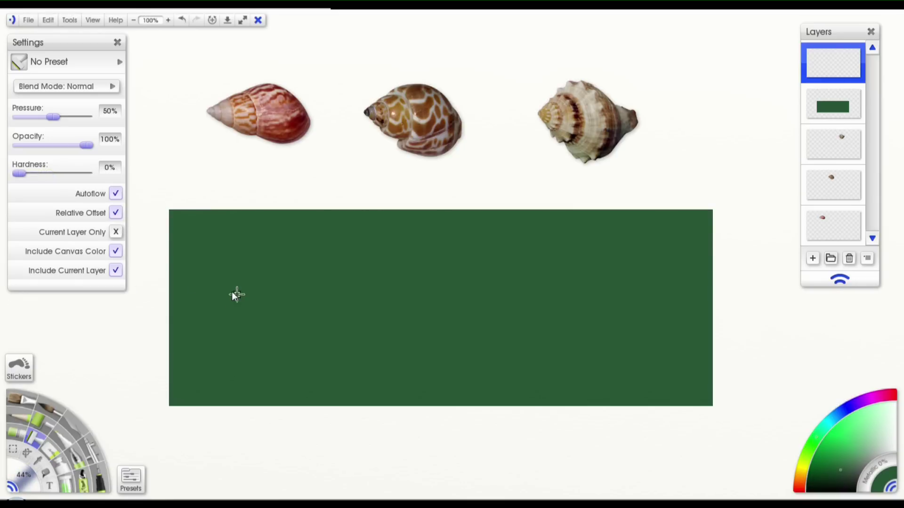
Turn off cloner Autoflow and switch to a thinner red ink pen.
left_click(116, 194)
key("i")
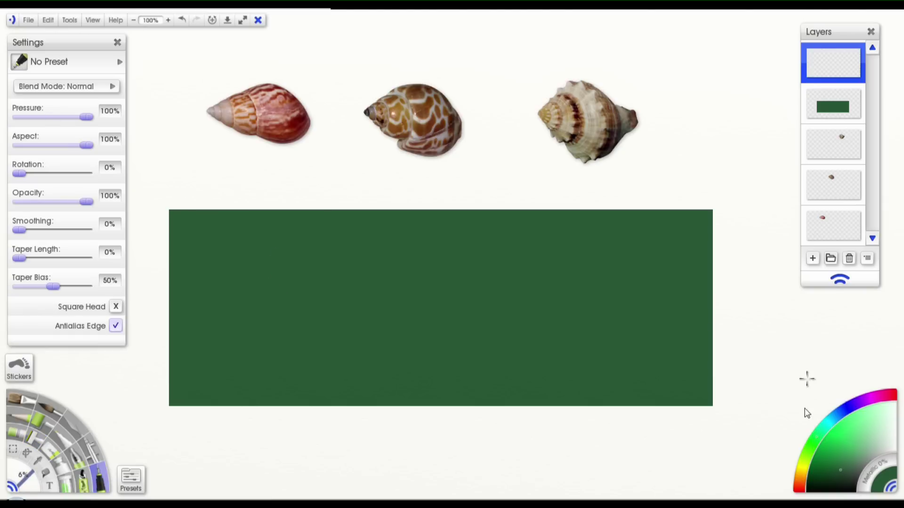
left_click(796, 478)
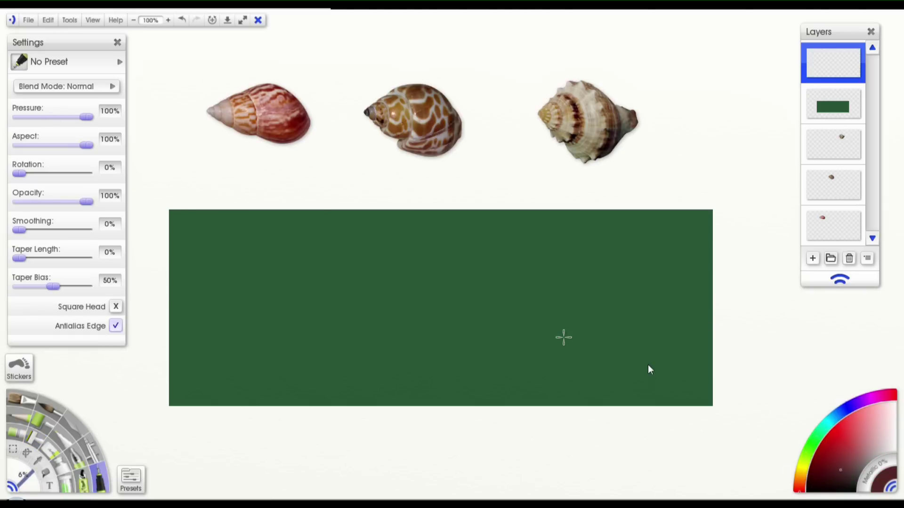
key("bracketleft")
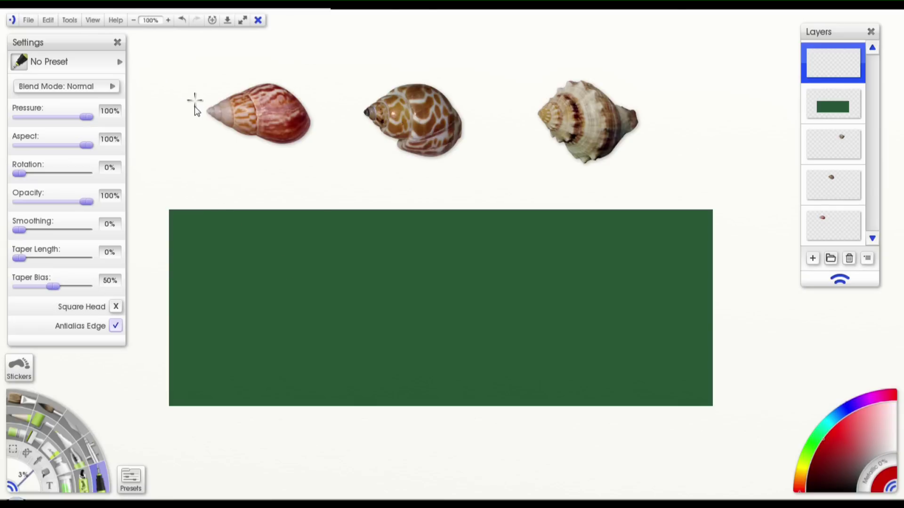
Write a red A beside the shells and a red B beside the green rectangle.
mouse_move(172, 76)
left_mouse_down()
mouse_move(198, 111)
mouse_move(190, 108)
left_mouse_up()
key("ctrl+z")
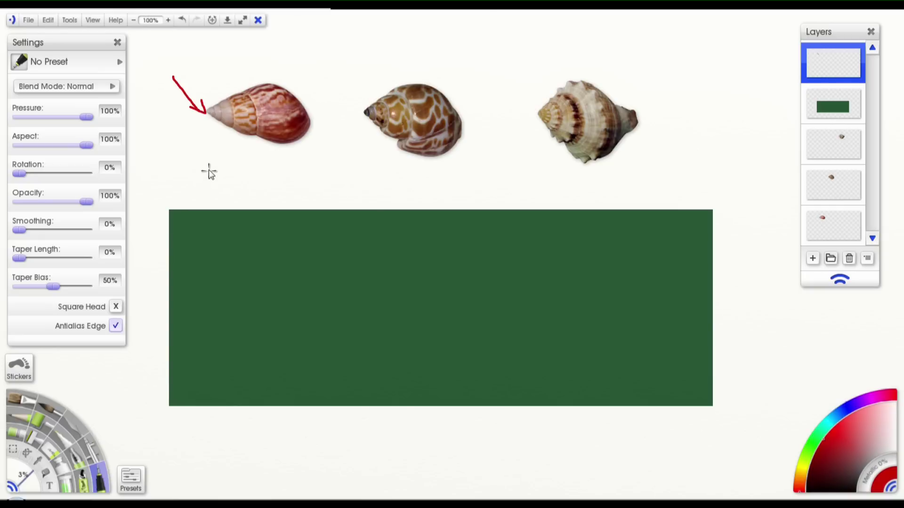
mouse_move(148, 80)
left_mouse_down()
mouse_move(151, 54)
mouse_move(156, 69)
left_mouse_up()
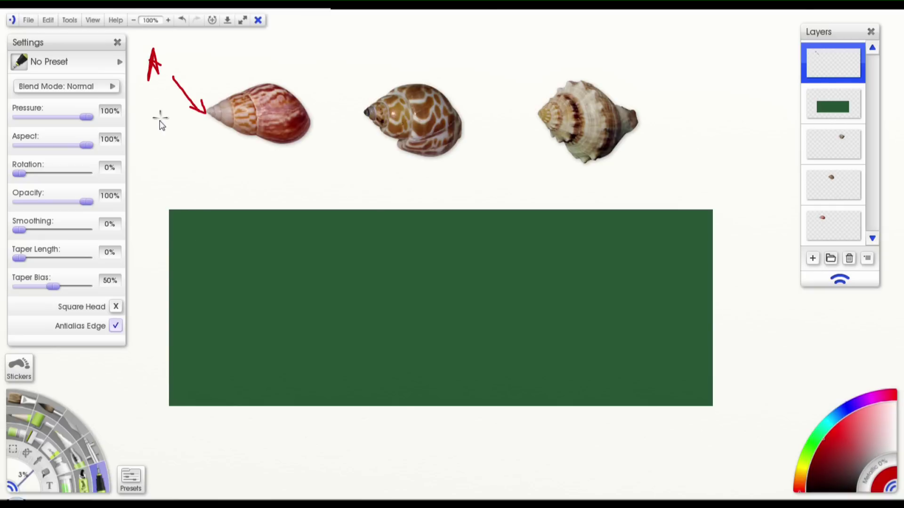
mouse_move(149, 247)
left_mouse_down()
mouse_move(151, 218)
mouse_move(150, 251)
left_mouse_up()
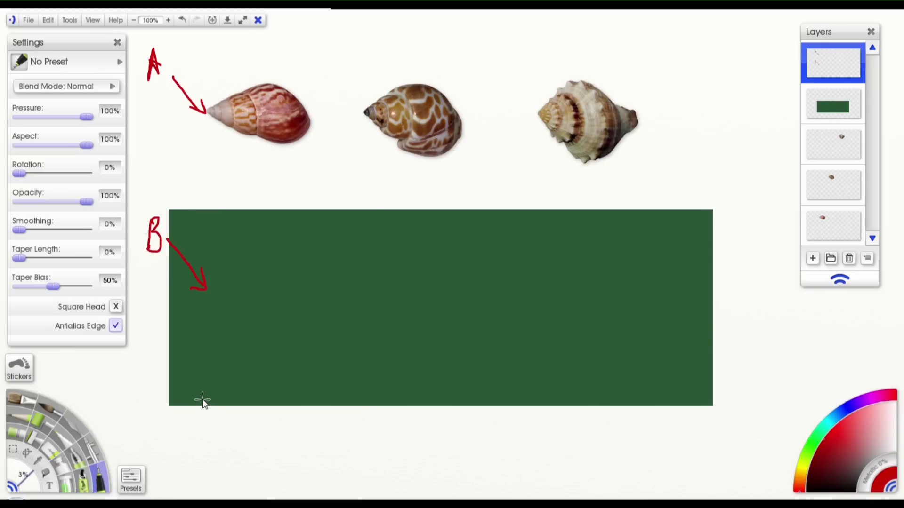
key("ctrl+z")
key("ctrl+z")
Erase the arrow and clone all three shells onto the green rectangle.
key("e")
mouse_move(205, 113)
left_mouse_down()
mouse_move(174, 74)
mouse_move(210, 97)
left_mouse_up()
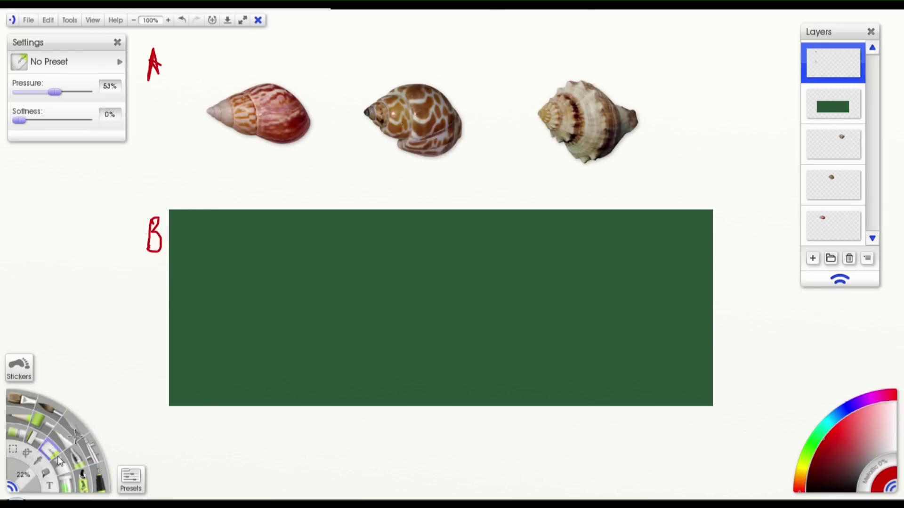
left_click(36, 440)
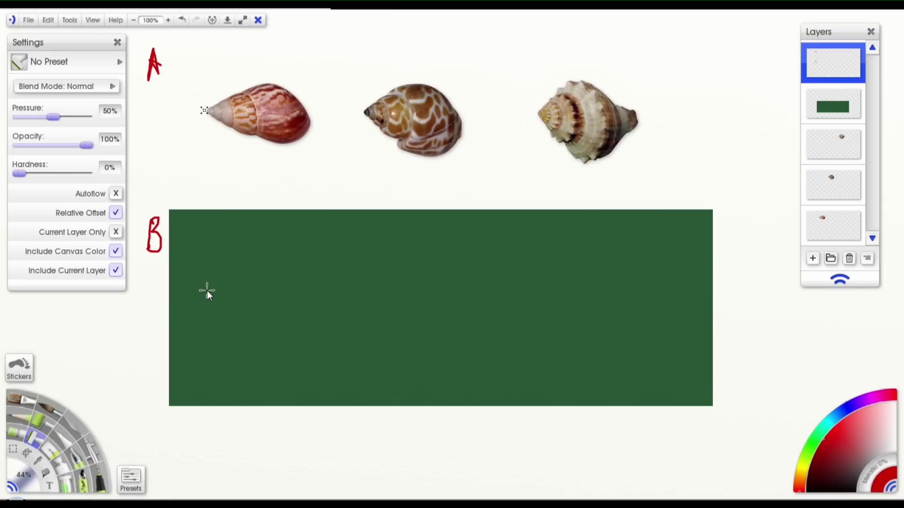
mouse_move(204, 301)
left_mouse_down()
mouse_move(228, 289)
mouse_move(223, 304)
mouse_move(229, 276)
mouse_move(253, 296)
mouse_move(241, 273)
mouse_move(260, 282)
mouse_move(257, 308)
mouse_move(246, 296)
mouse_move(273, 266)
mouse_move(262, 305)
mouse_move(269, 275)
mouse_move(299, 294)
mouse_move(289, 318)
mouse_move(302, 285)
mouse_move(293, 322)
mouse_move(262, 317)
mouse_move(311, 302)
mouse_move(305, 325)
mouse_move(293, 279)
mouse_move(241, 315)
mouse_move(257, 277)
mouse_move(254, 284)
mouse_move(305, 287)
left_mouse_up()
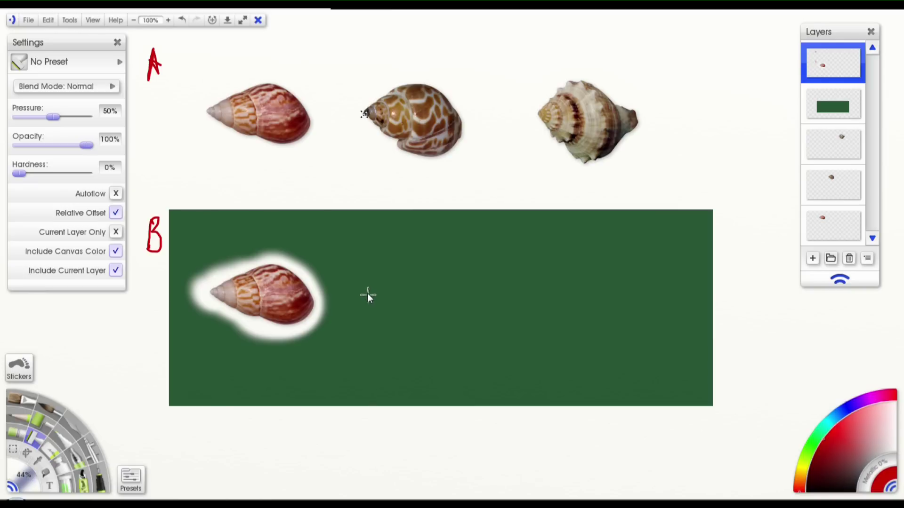
mouse_move(368, 293)
left_mouse_down()
mouse_move(372, 319)
mouse_move(382, 286)
mouse_move(411, 298)
mouse_move(429, 292)
mouse_move(390, 309)
mouse_move(401, 321)
mouse_move(442, 293)
mouse_move(464, 312)
mouse_move(410, 274)
left_mouse_up()
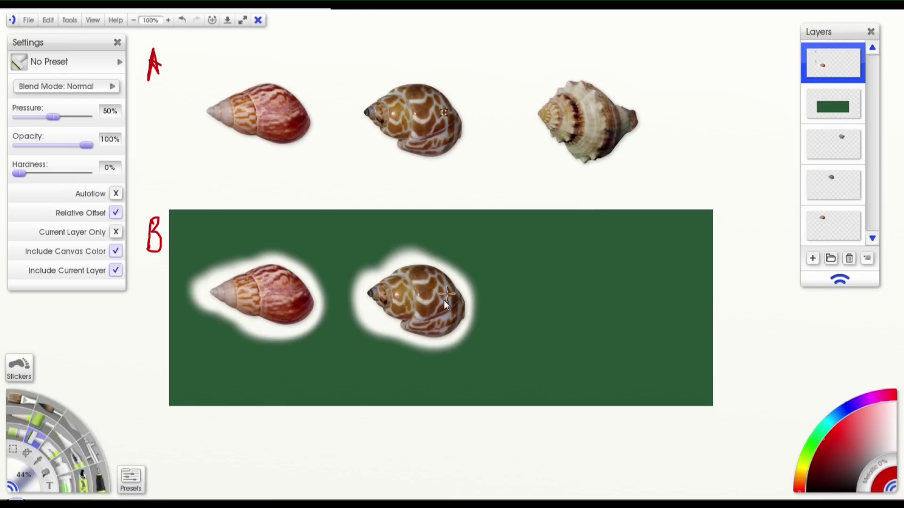
mouse_move(538, 296)
left_mouse_down()
mouse_move(563, 295)
mouse_move(622, 334)
mouse_move(642, 319)
mouse_move(578, 292)
mouse_move(578, 244)
left_mouse_up()
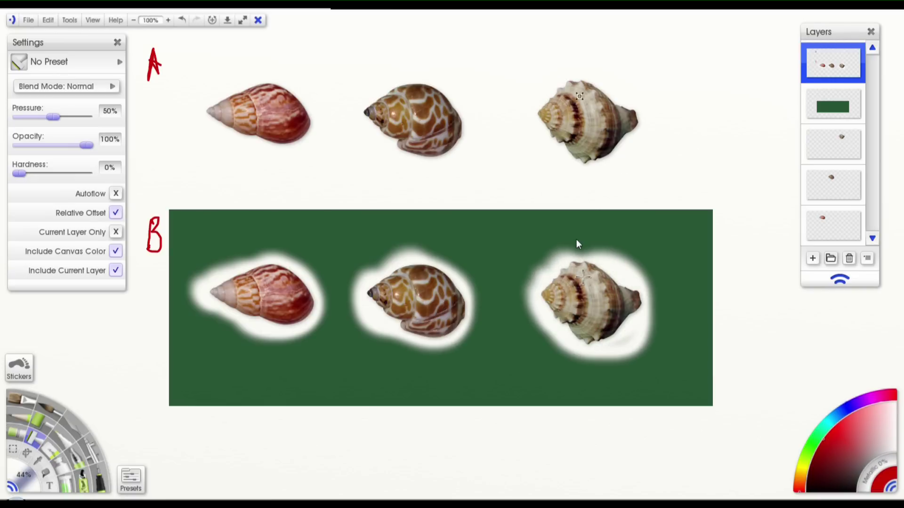
Clone the conch from its tip onto blank canvas, then clear the layer's copies and labels.
left_click(535, 113)
scroll(557, 262, "right", 5)
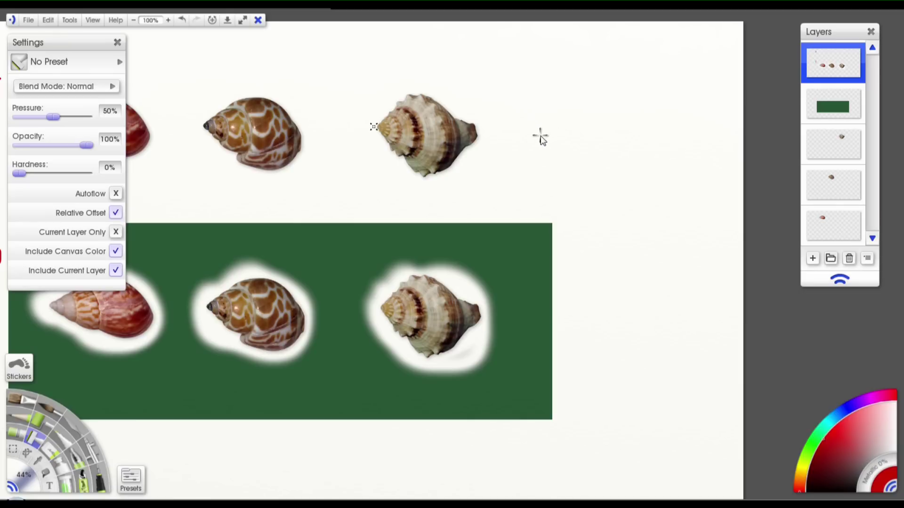
mouse_move(549, 126)
left_mouse_down()
mouse_move(571, 150)
mouse_move(553, 140)
mouse_move(569, 130)
mouse_move(572, 153)
mouse_move(636, 136)
mouse_move(639, 149)
mouse_move(595, 163)
mouse_move(628, 182)
mouse_move(647, 168)
mouse_move(585, 150)
left_mouse_up()
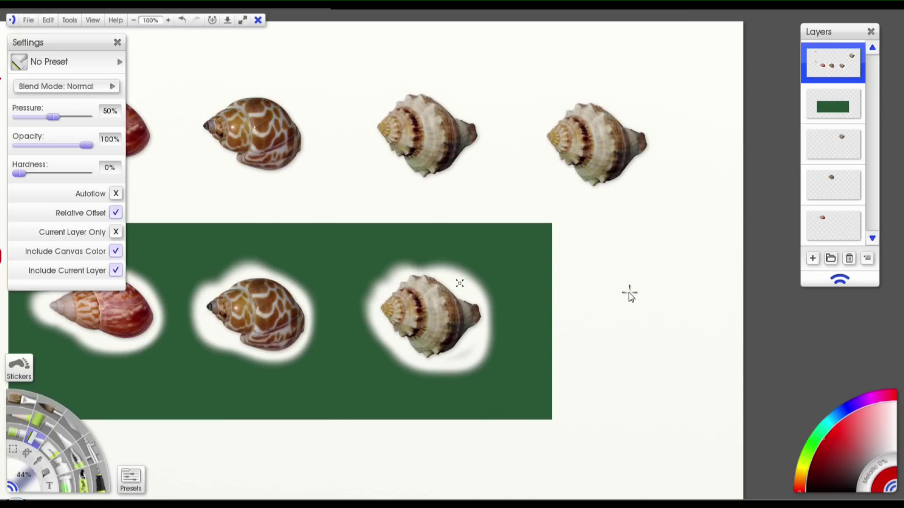
key("ctrl+0")
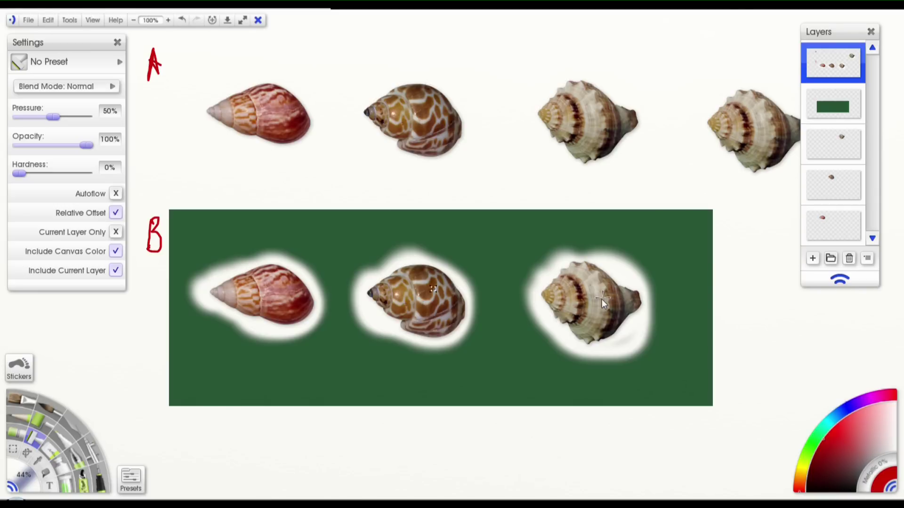
key("Delete")
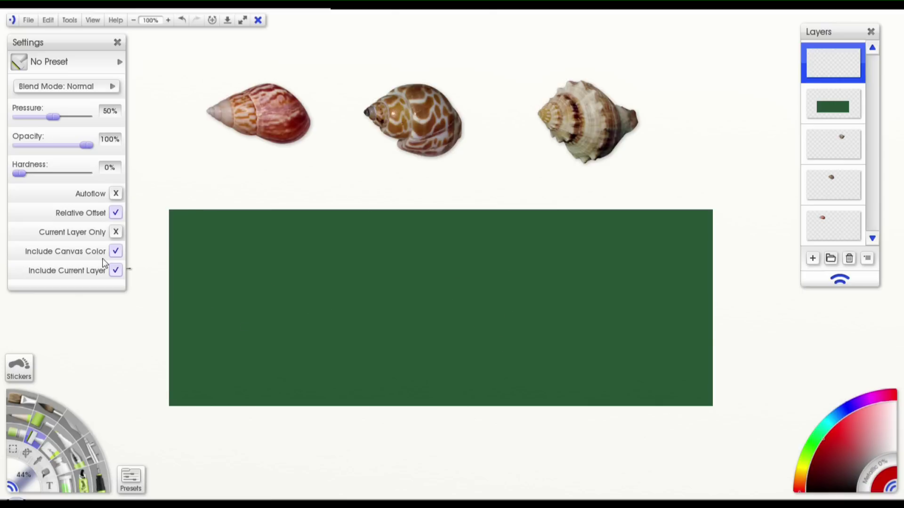
With Relative Offset off, paint several snail shell copies onto the green rectangle.
left_click(116, 213)
left_click(204, 113, "alt")
mouse_move(207, 306)
left_mouse_down()
mouse_move(292, 313)
mouse_move(277, 310)
mouse_move(271, 324)
mouse_move(262, 320)
mouse_move(279, 284)
mouse_move(245, 325)
mouse_move(304, 308)
mouse_move(251, 286)
mouse_move(291, 311)
left_mouse_up()
mouse_move(240, 329)
left_mouse_down()
mouse_move(286, 284)
mouse_move(276, 301)
mouse_move(300, 286)
left_mouse_up()
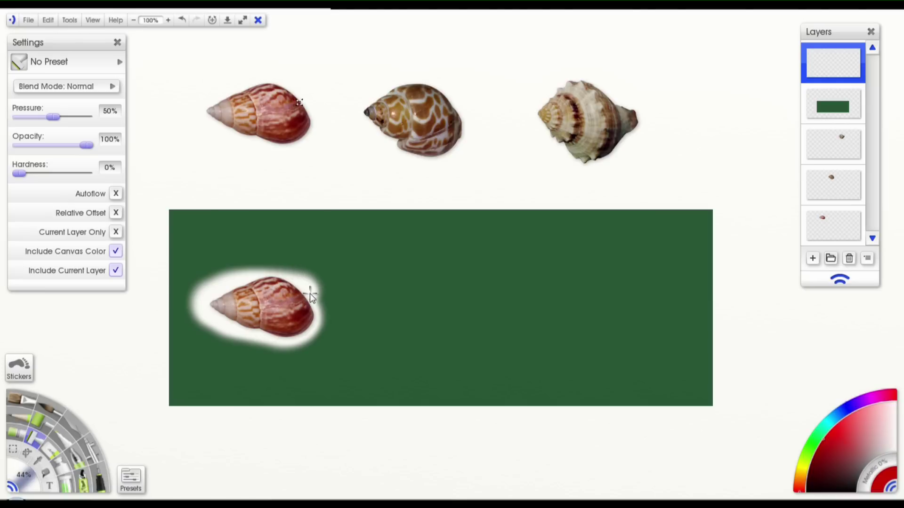
left_click_drag(311, 295, 307, 285)
mouse_move(304, 251)
left_mouse_down()
mouse_move(347, 241)
mouse_move(325, 252)
mouse_move(361, 225)
mouse_move(355, 249)
mouse_move(404, 259)
mouse_move(361, 297)
mouse_move(397, 315)
mouse_move(416, 295)
mouse_move(431, 330)
mouse_move(419, 348)
left_mouse_up()
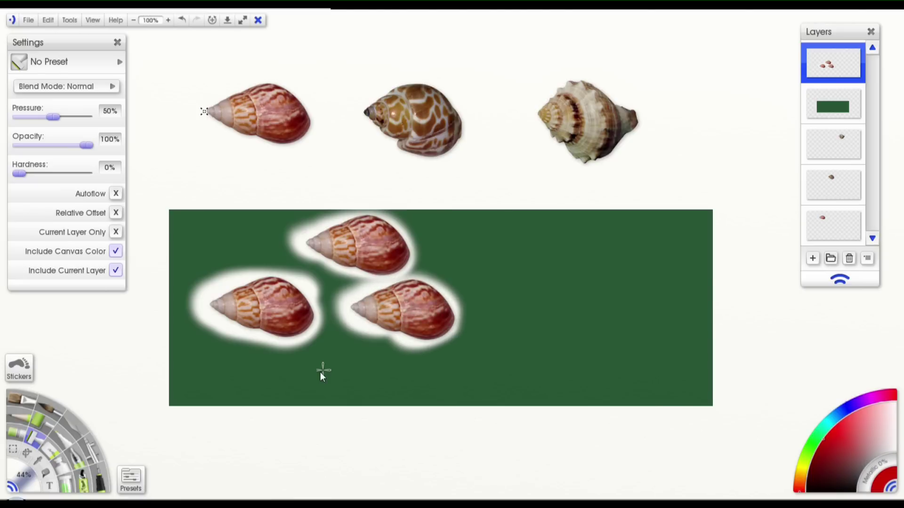
mouse_move(323, 372)
left_mouse_down()
mouse_move(321, 351)
mouse_move(376, 349)
mouse_move(328, 362)
mouse_move(419, 360)
mouse_move(389, 401)
mouse_move(416, 360)
left_mouse_up()
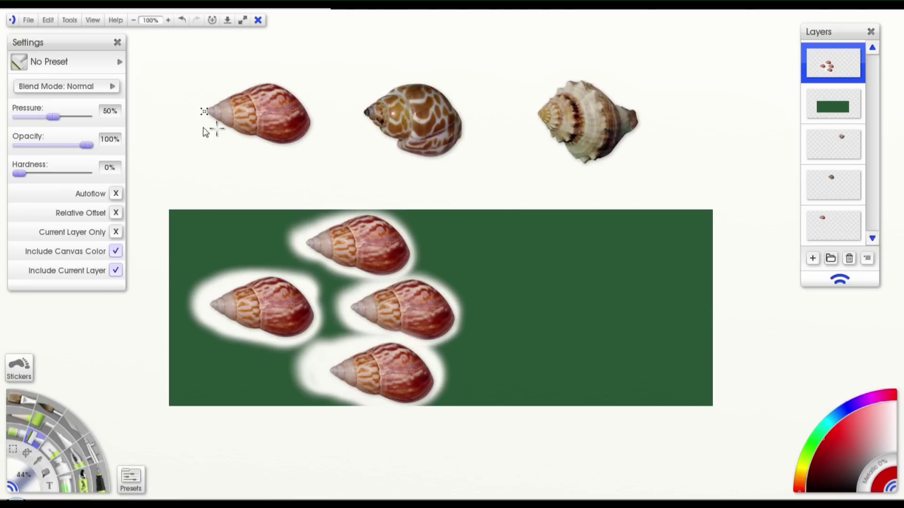
Sample the giraffe-patterned shell and paint two copies of it on the green area.
left_click(359, 112, "ctrl")
mouse_move(495, 251)
left_mouse_down()
mouse_move(505, 228)
mouse_move(546, 259)
mouse_move(528, 284)
mouse_move(578, 290)
mouse_move(593, 250)
left_mouse_up()
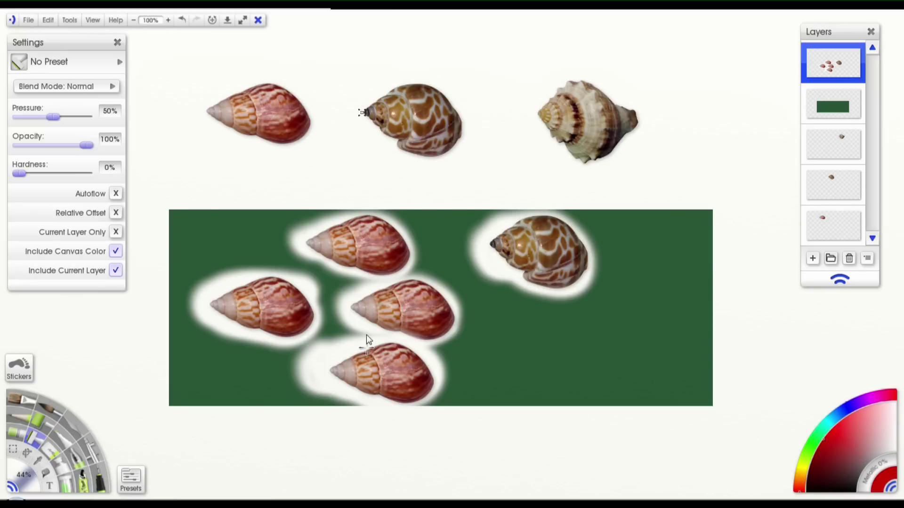
mouse_move(376, 308)
left_mouse_down()
mouse_move(420, 341)
mouse_move(447, 334)
mouse_move(442, 301)
mouse_move(396, 293)
mouse_move(403, 317)
mouse_move(481, 324)
mouse_move(514, 310)
mouse_move(493, 328)
mouse_move(505, 327)
mouse_move(522, 293)
mouse_move(534, 316)
mouse_move(549, 291)
mouse_move(556, 312)
mouse_move(610, 300)
mouse_move(592, 302)
mouse_move(585, 316)
mouse_move(548, 304)
mouse_move(627, 290)
mouse_move(599, 286)
mouse_move(576, 324)
mouse_move(585, 443)
mouse_move(587, 408)
mouse_move(579, 480)
left_mouse_up()
Undo the cloned shells and toggle the cloner's Current Layer Only option on and off.
key("ctrl+z")
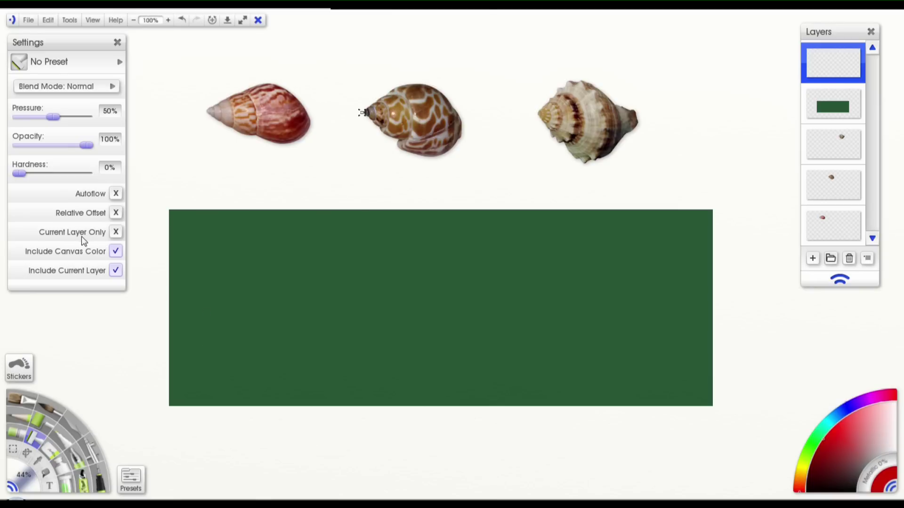
left_click(114, 233)
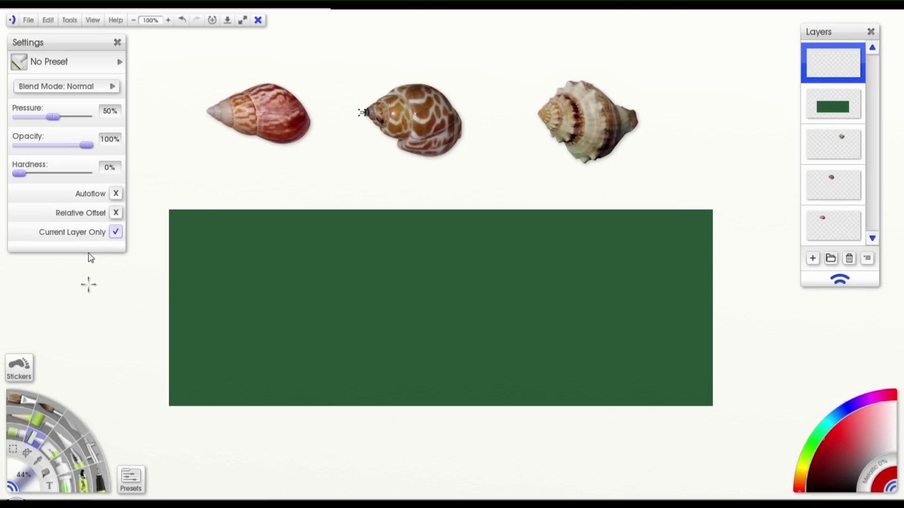
left_click(87, 236)
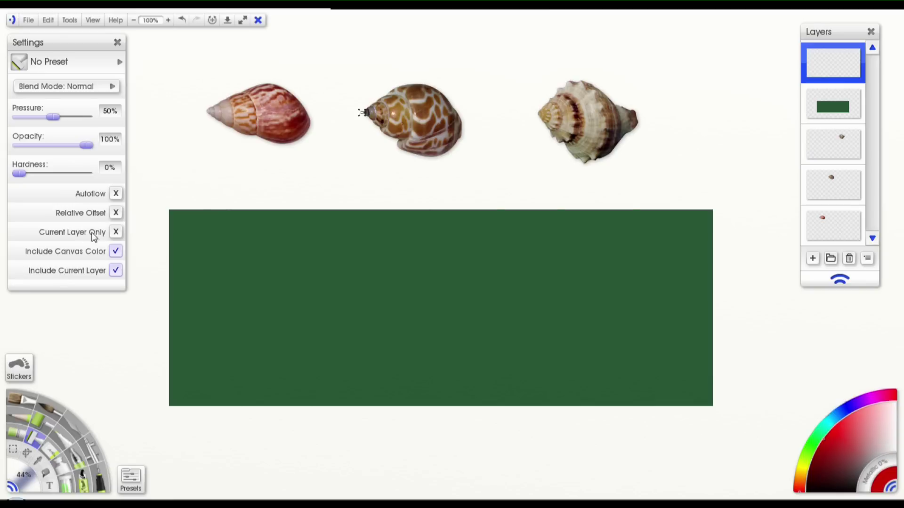
left_click(93, 237)
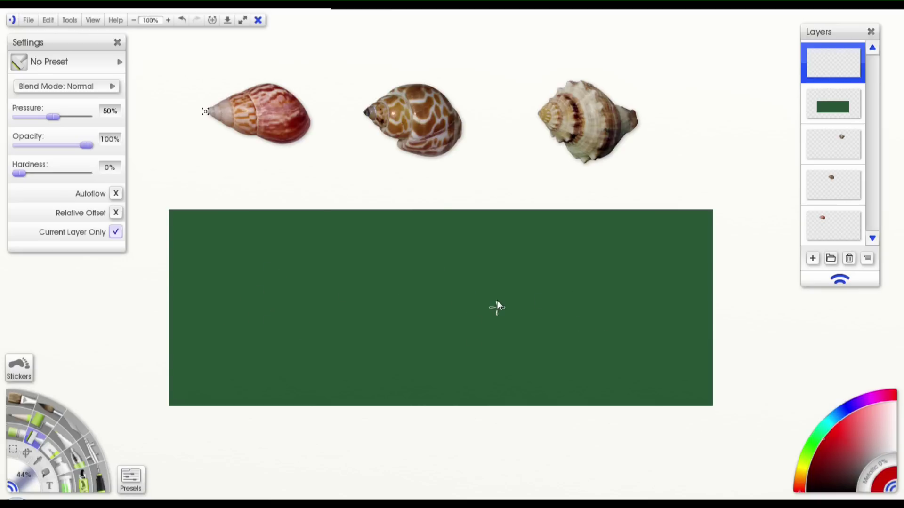
mouse_move(828, 69)
Sample all layers to clone the left shell onto the green rectangle, then enable Current Layer Only.
left_click(116, 232)
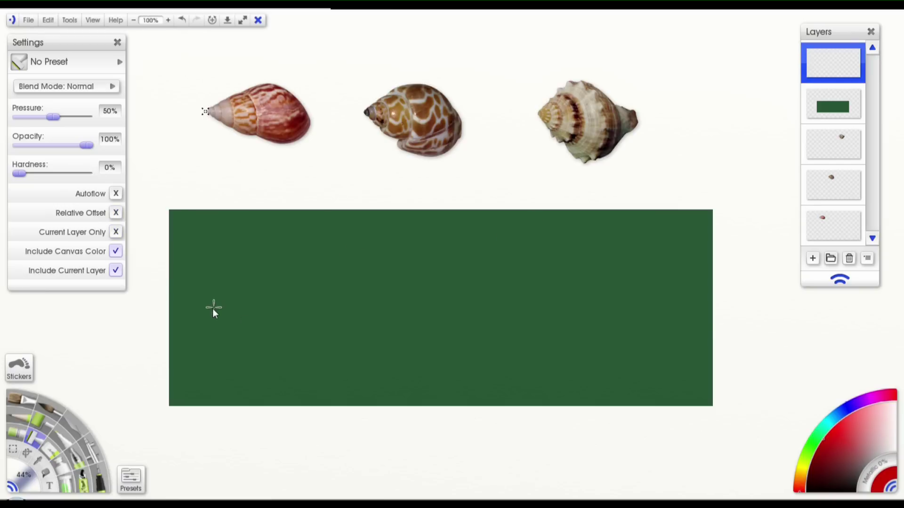
mouse_move(204, 318)
left_mouse_down()
mouse_move(221, 326)
mouse_move(258, 329)
mouse_move(261, 288)
mouse_move(301, 299)
mouse_move(259, 282)
mouse_move(256, 321)
mouse_move(305, 306)
mouse_move(263, 304)
mouse_move(254, 323)
mouse_move(405, 326)
mouse_move(420, 300)
mouse_move(389, 284)
mouse_move(385, 313)
mouse_move(442, 302)
mouse_move(398, 300)
mouse_move(399, 336)
mouse_move(406, 305)
mouse_move(448, 334)
mouse_move(400, 342)
mouse_move(417, 311)
left_mouse_up()
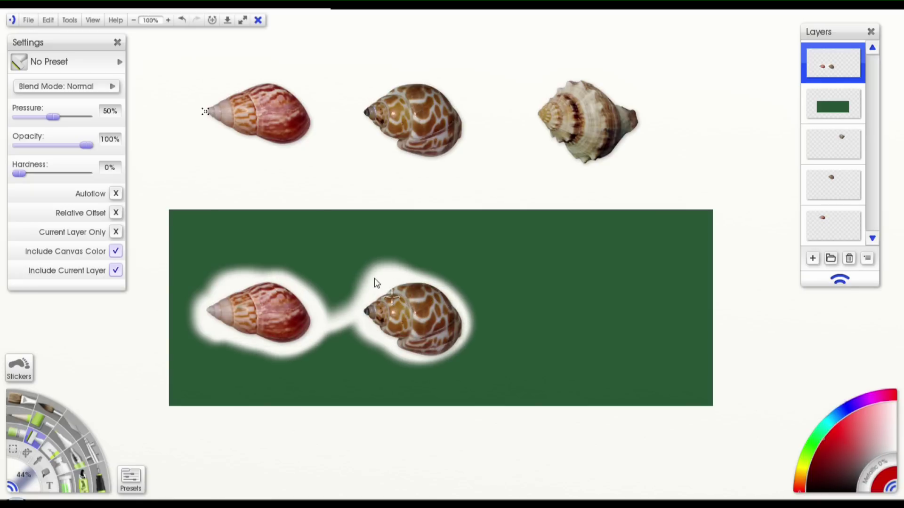
left_click(116, 231)
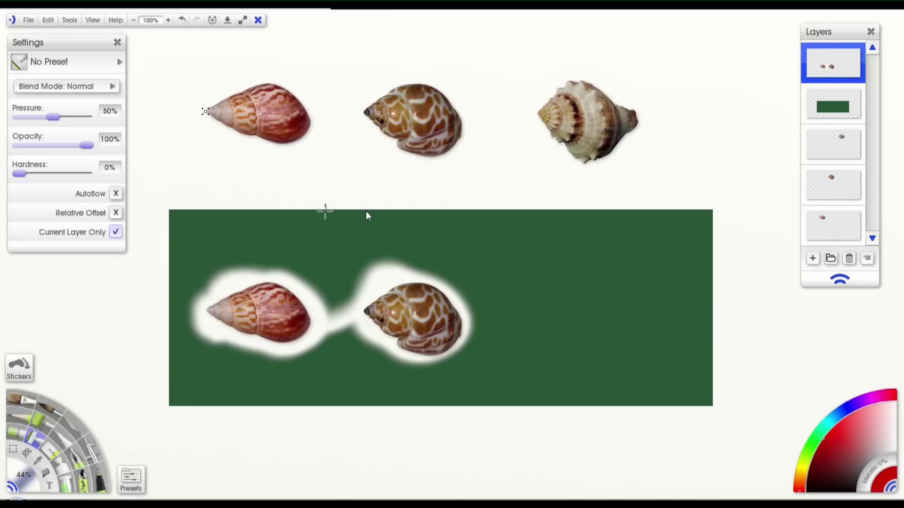
mouse_move(814, 62)
Source the cloned snail shell and paint a second row of copies just above.
mouse_move(208, 111)
left_mouse_down()
mouse_move(213, 126)
mouse_move(555, 248)
left_mouse_up()
mouse_move(562, 309)
left_mouse_down()
mouse_move(566, 334)
mouse_move(606, 295)
mouse_move(591, 287)
mouse_move(585, 336)
mouse_move(618, 287)
mouse_move(618, 345)
mouse_move(623, 302)
mouse_move(578, 304)
mouse_move(601, 340)
mouse_move(602, 296)
mouse_move(584, 291)
mouse_move(673, 251)
left_mouse_up()
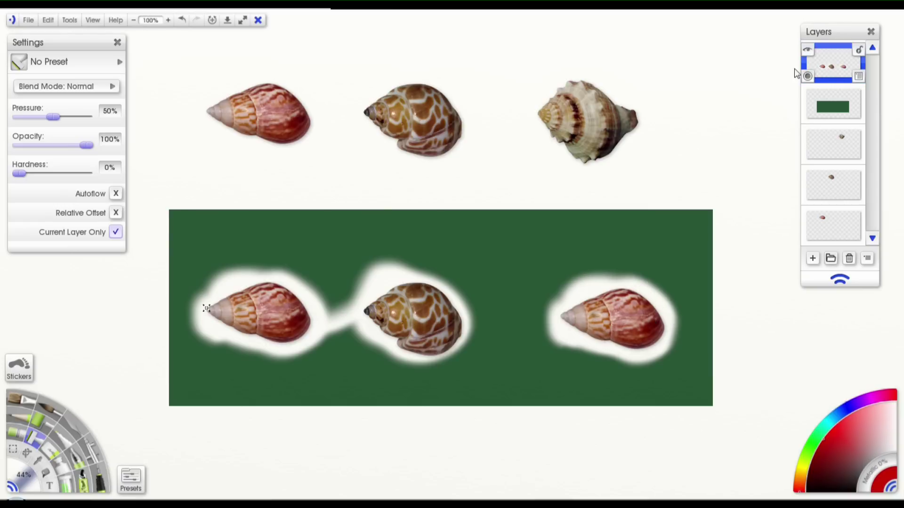
mouse_move(819, 68)
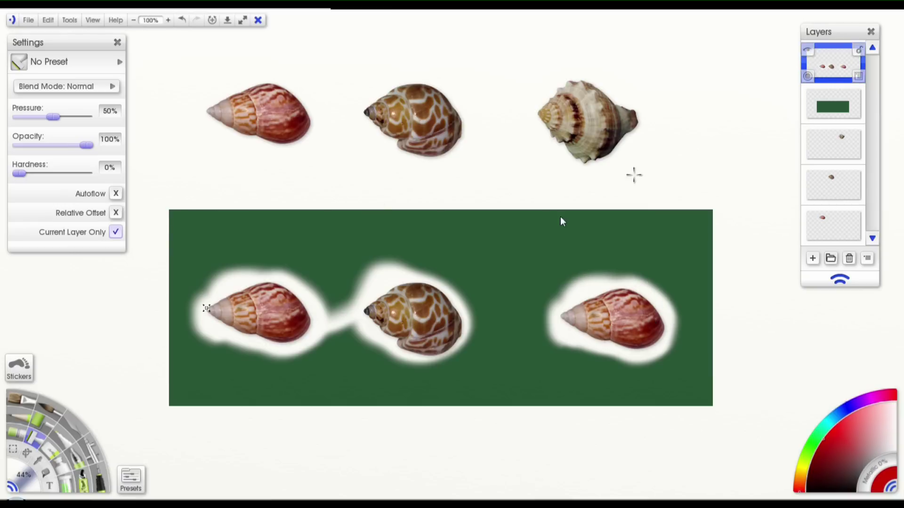
mouse_move(207, 308)
left_mouse_down()
mouse_move(205, 212)
mouse_move(246, 208)
mouse_move(222, 211)
mouse_move(325, 244)
mouse_move(270, 217)
mouse_move(265, 226)
mouse_move(301, 208)
mouse_move(339, 252)
mouse_move(388, 256)
mouse_move(487, 241)
mouse_move(400, 234)
mouse_move(603, 216)
mouse_move(543, 248)
mouse_move(621, 259)
mouse_move(651, 235)
mouse_move(649, 261)
mouse_move(664, 233)
mouse_move(618, 260)
mouse_move(651, 235)
left_mouse_up()
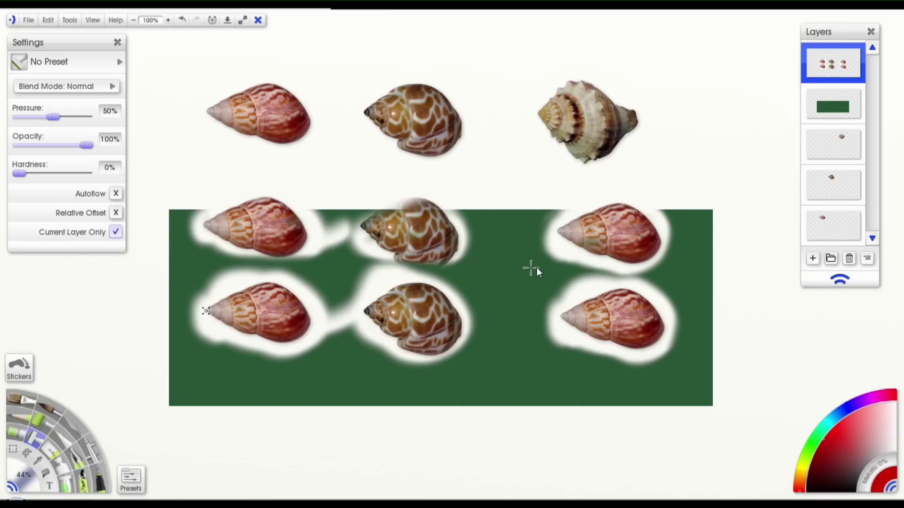
Clear all cloned copies, re-enable all-layer sampling, and clone the first shell onto the green area.
key("Delete")
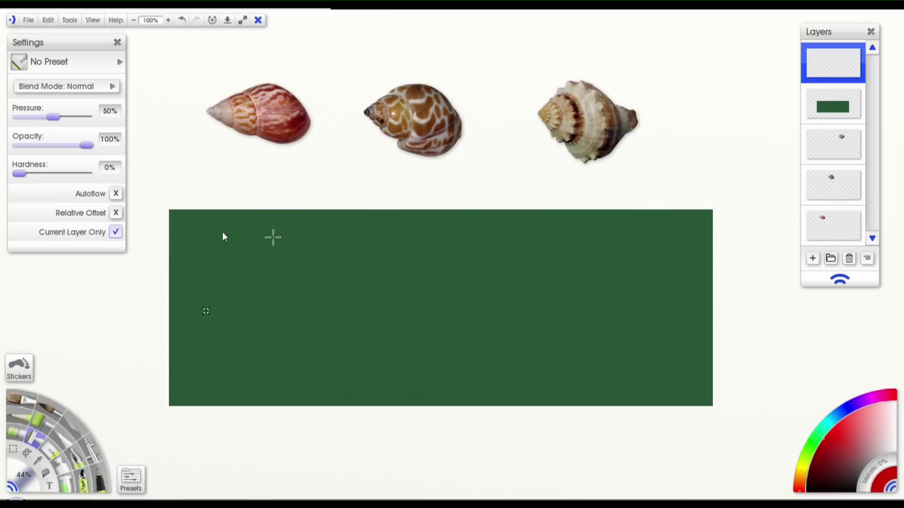
left_click(116, 232)
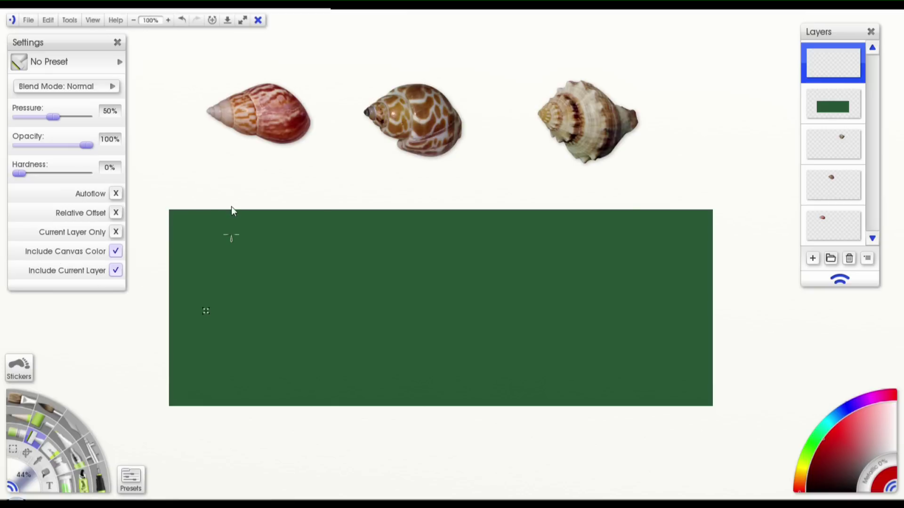
left_click(206, 110)
mouse_move(214, 332)
left_mouse_down()
mouse_move(216, 305)
mouse_move(253, 298)
mouse_move(267, 335)
mouse_move(307, 327)
mouse_move(303, 352)
mouse_move(318, 343)
mouse_move(264, 321)
left_mouse_up()
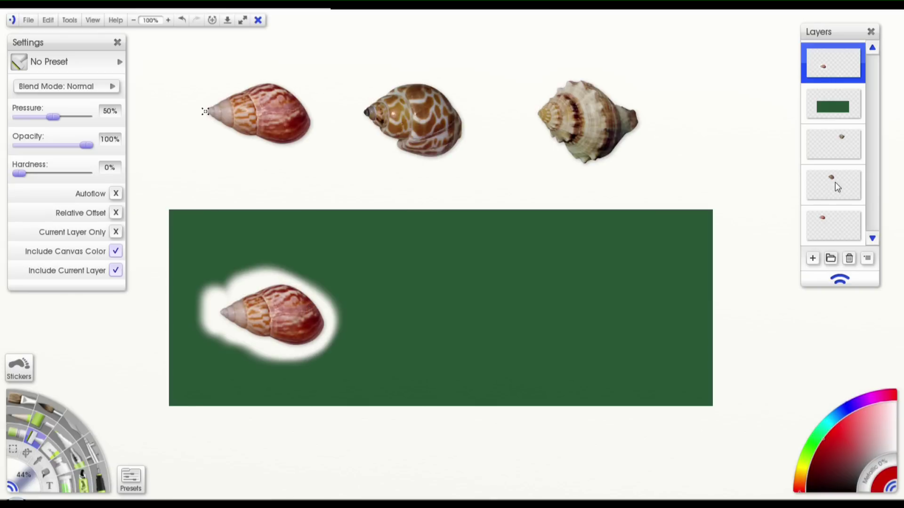
mouse_move(829, 233)
Undo the haloed shell clone, exclude canvas colour, and clone the first shell onto the green panel.
key("Delete")
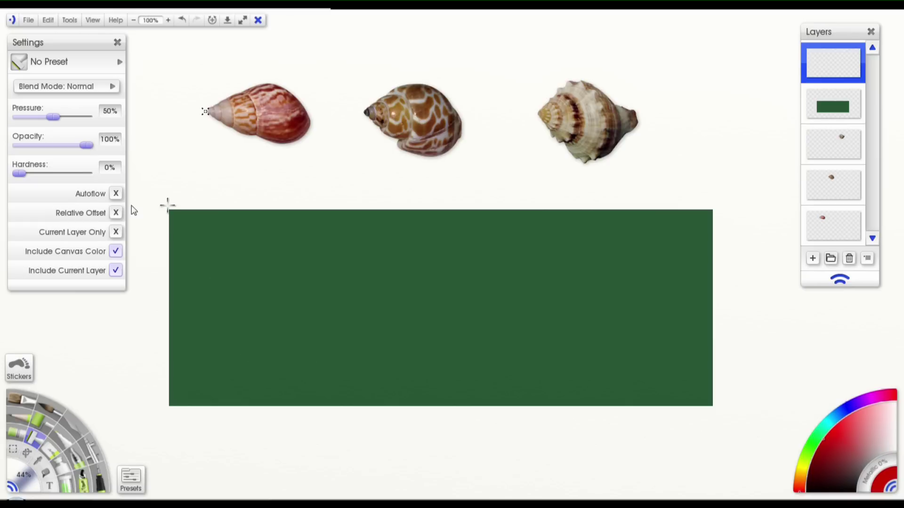
left_click(117, 252)
mouse_move(205, 305)
left_mouse_down()
mouse_move(204, 326)
mouse_move(221, 286)
mouse_move(240, 326)
mouse_move(281, 277)
mouse_move(273, 277)
mouse_move(291, 336)
mouse_move(269, 310)
mouse_move(293, 335)
mouse_move(302, 328)
mouse_move(282, 338)
left_mouse_up()
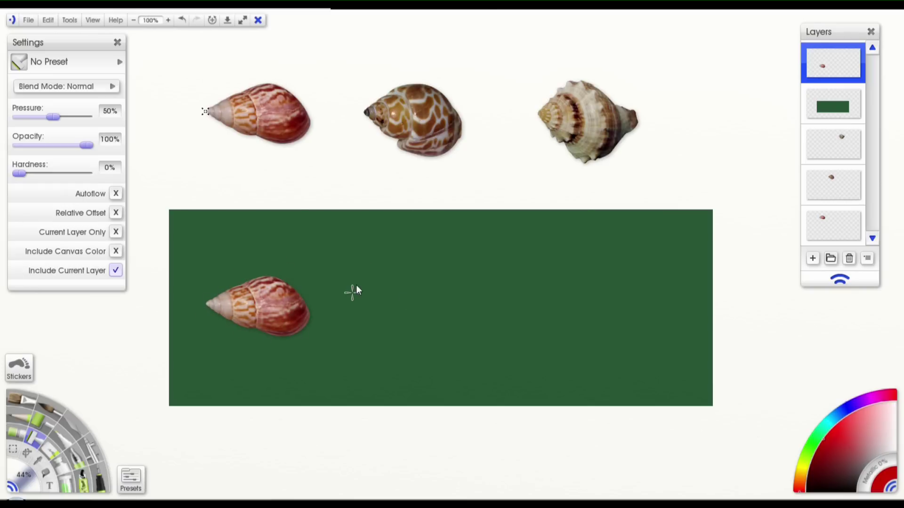
Clone the spotted and spiky shells onto the green with relative offset, plus a green patch below.
mouse_move(377, 284)
left_mouse_down()
mouse_move(437, 295)
mouse_move(459, 346)
left_mouse_up()
mouse_move(553, 301)
left_mouse_down()
mouse_move(574, 330)
mouse_move(502, 354)
mouse_move(391, 355)
mouse_move(634, 343)
mouse_move(559, 318)
mouse_move(476, 308)
left_mouse_up()
mouse_move(278, 330)
left_mouse_down()
mouse_move(244, 321)
mouse_move(318, 341)
mouse_move(312, 326)
left_mouse_up()
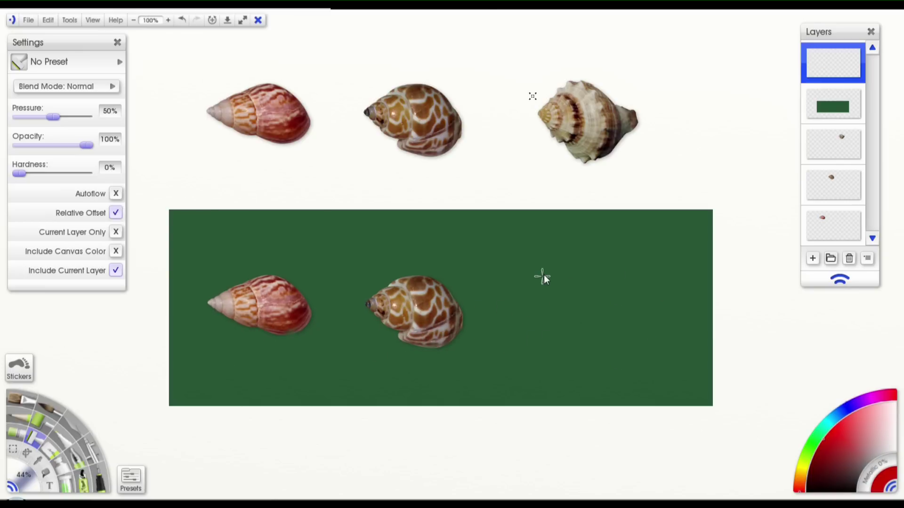
mouse_move(541, 276)
left_mouse_down()
mouse_move(558, 299)
mouse_move(570, 351)
mouse_move(620, 320)
mouse_move(613, 361)
left_mouse_up()
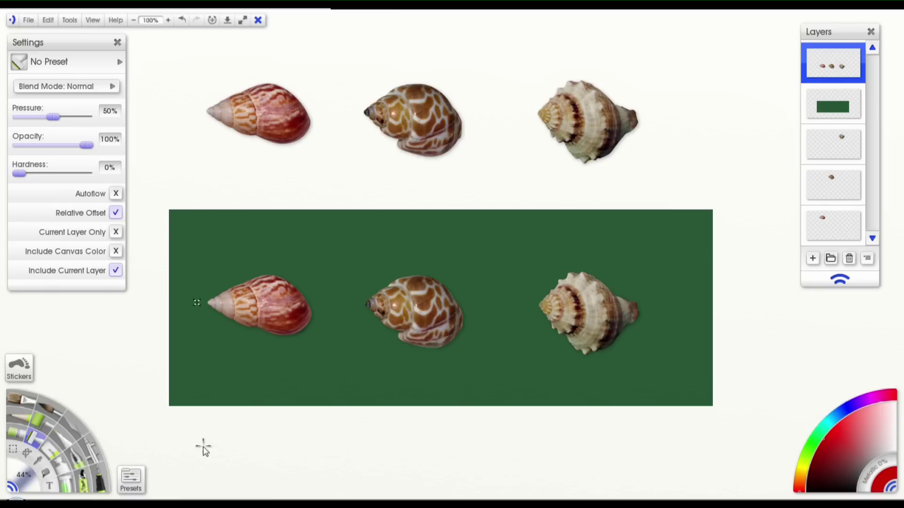
mouse_move(204, 449)
left_mouse_down()
mouse_move(196, 448)
mouse_move(214, 444)
mouse_move(226, 480)
mouse_move(206, 453)
mouse_move(271, 451)
mouse_move(276, 465)
mouse_move(225, 437)
mouse_move(255, 475)
mouse_move(307, 440)
mouse_move(309, 453)
mouse_move(366, 446)
mouse_move(431, 424)
mouse_move(394, 414)
mouse_move(443, 447)
mouse_move(463, 440)
mouse_move(458, 474)
mouse_move(448, 470)
mouse_move(535, 468)
mouse_move(514, 448)
mouse_move(584, 474)
mouse_move(620, 444)
mouse_move(626, 478)
mouse_move(640, 444)
mouse_move(606, 479)
mouse_move(524, 456)
mouse_move(604, 485)
left_mouse_up()
Undo the lower clone stroke and clone green loops below the panel instead.
key("ctrl+z")
mouse_move(204, 447)
left_mouse_down()
mouse_move(227, 480)
mouse_move(257, 455)
mouse_move(245, 431)
mouse_move(274, 477)
mouse_move(303, 462)
mouse_move(304, 425)
mouse_move(231, 464)
mouse_move(280, 444)
mouse_move(268, 426)
mouse_move(258, 483)
mouse_move(318, 424)
mouse_move(248, 457)
mouse_move(228, 485)
mouse_move(235, 410)
mouse_move(206, 425)
mouse_move(200, 474)
mouse_move(277, 496)
mouse_move(306, 480)
mouse_move(336, 424)
mouse_move(313, 419)
mouse_move(328, 431)
left_mouse_up()
mouse_move(833, 65)
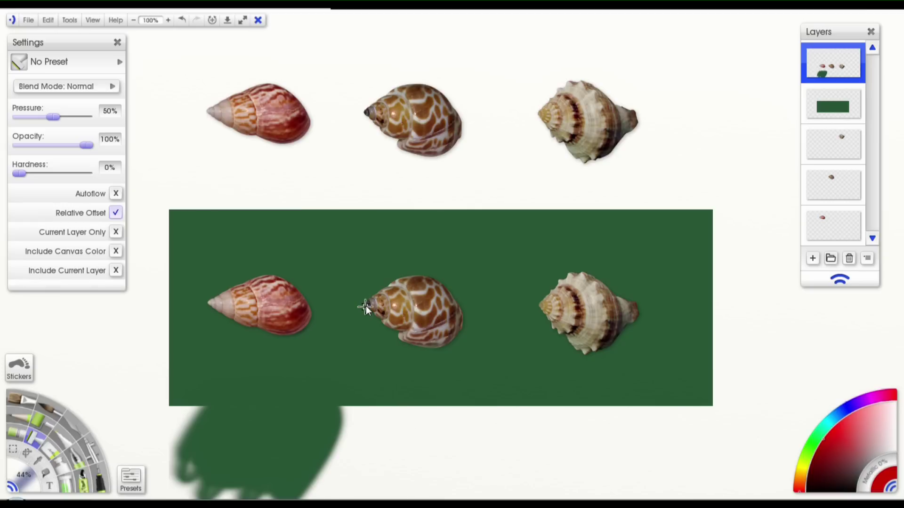
mouse_move(394, 411)
left_mouse_down()
mouse_move(377, 441)
mouse_move(406, 431)
mouse_move(369, 467)
mouse_move(433, 450)
mouse_move(436, 479)
mouse_move(348, 445)
mouse_move(450, 434)
mouse_move(428, 365)
left_mouse_up()
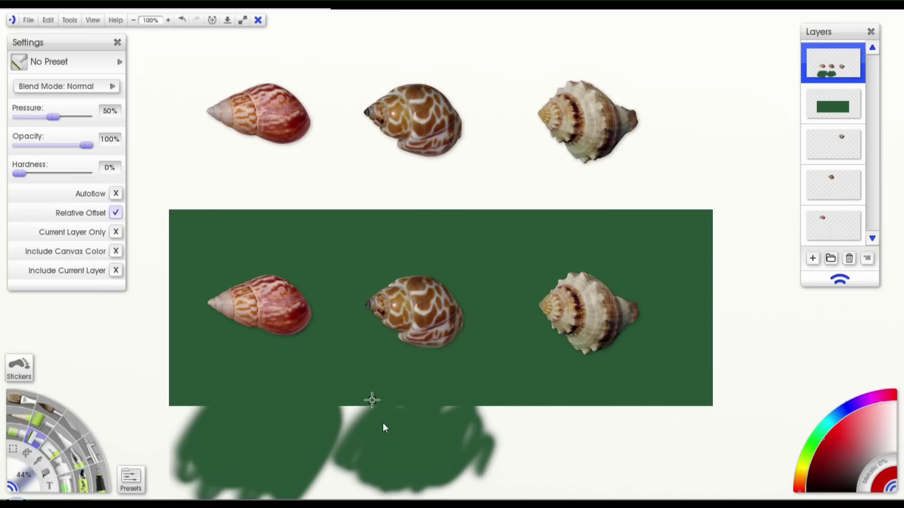
Clone the spotted shell over the green stroke, then clear the top layer.
mouse_move(383, 428)
left_mouse_down()
mouse_move(401, 420)
mouse_move(387, 462)
mouse_move(436, 465)
mouse_move(469, 432)
mouse_move(464, 444)
mouse_move(384, 433)
mouse_move(391, 466)
mouse_move(463, 439)
mouse_move(418, 440)
mouse_move(473, 469)
left_mouse_up()
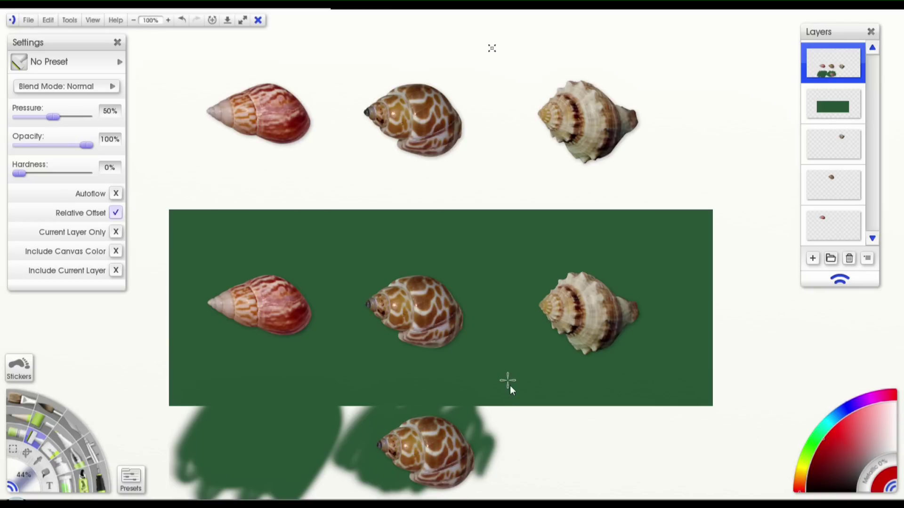
key("ctrl+shift+BackSpace")
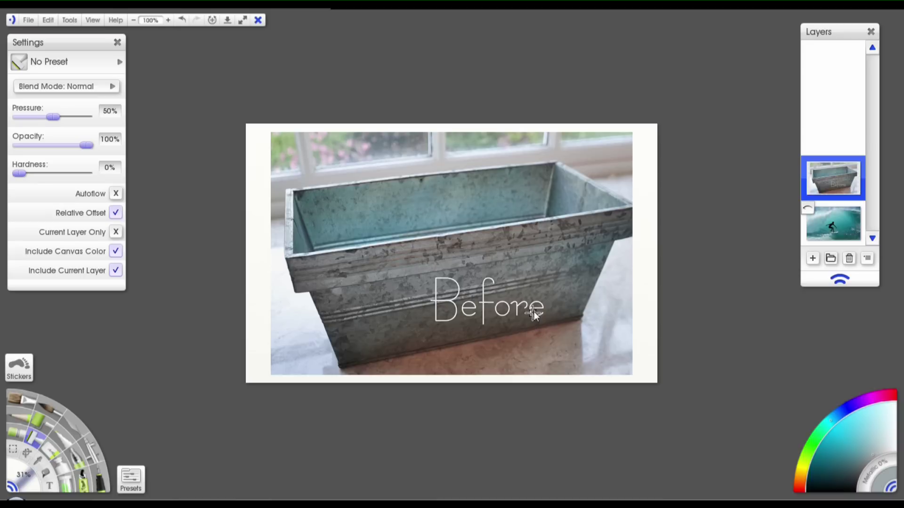
Zoom in on the 'Before' tin photo and toggle its layer's visibility to check it.
scroll(442, 292, "up", 5)
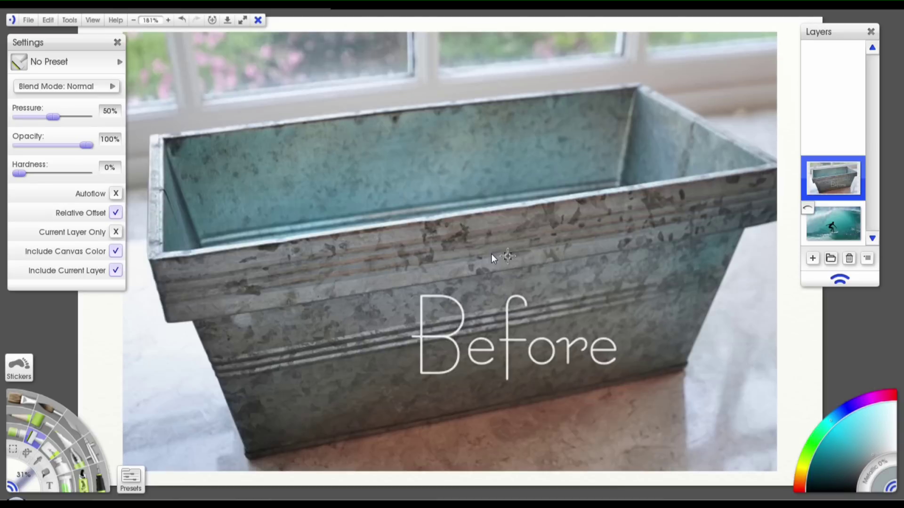
scroll(475, 300, "down", 3)
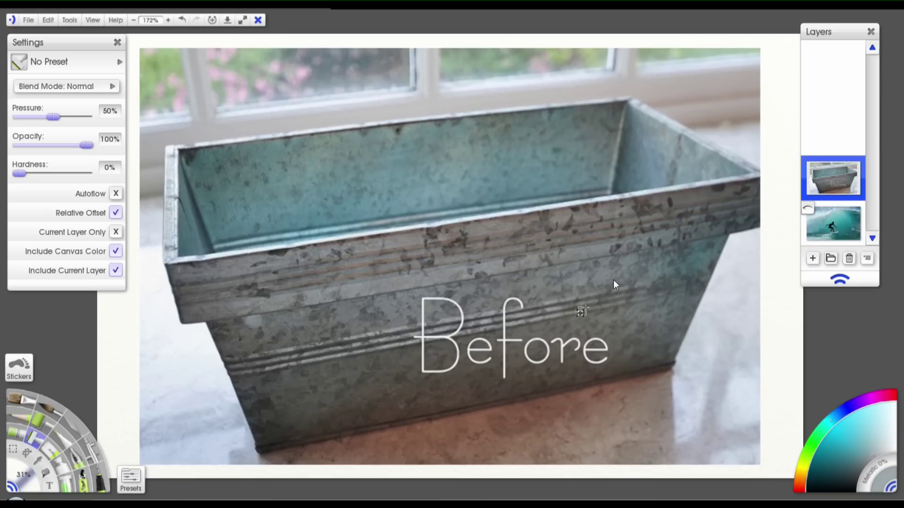
left_click(805, 163)
left_click(805, 163)
scroll(452, 390, "up", 2)
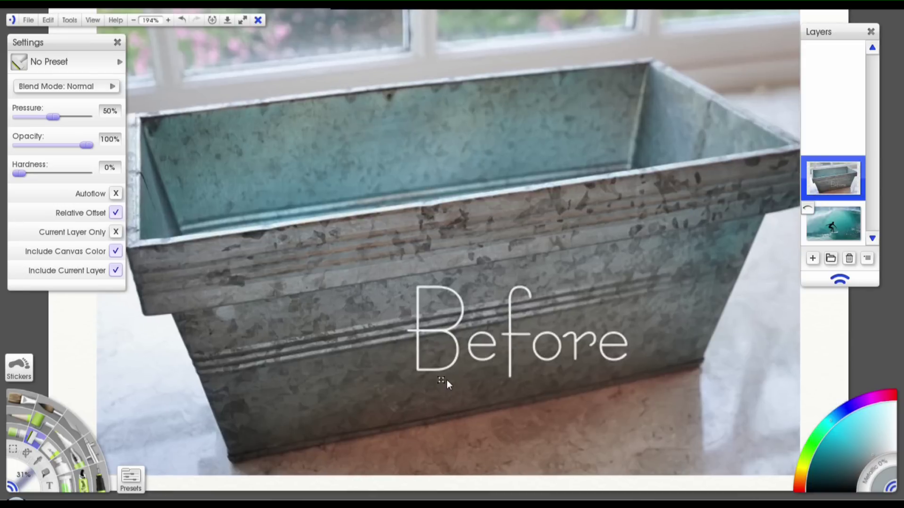
scroll(490, 372, "down", 1)
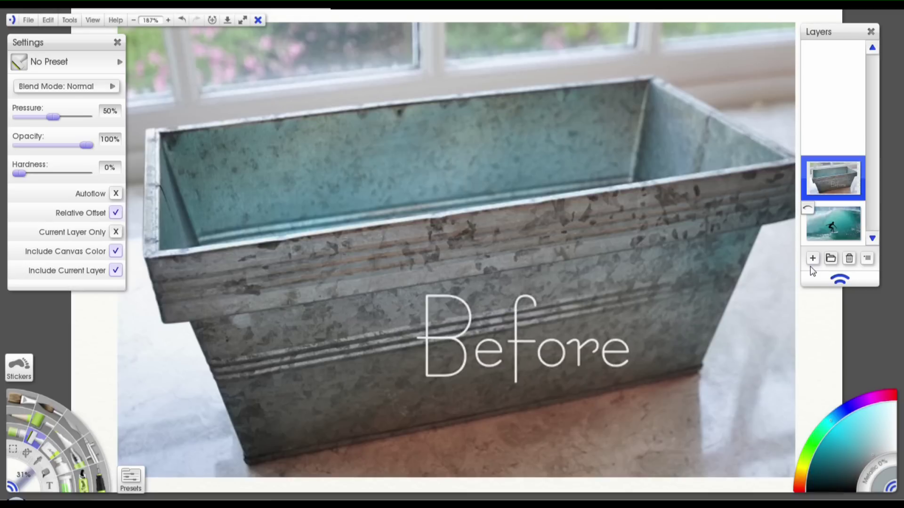
Add an empty layer above the tin photo, exclude canvas colour, and set the clone source on plain metal.
left_click(813, 259)
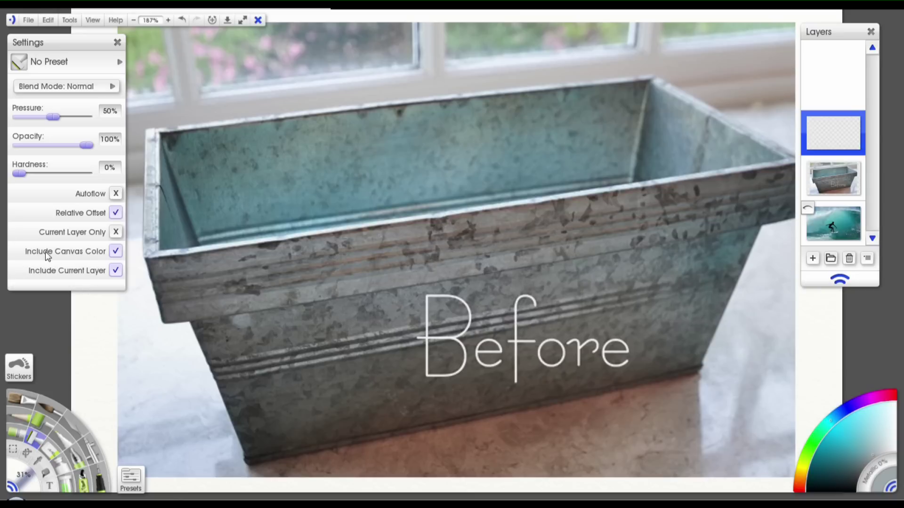
left_click(114, 253)
left_click(284, 352)
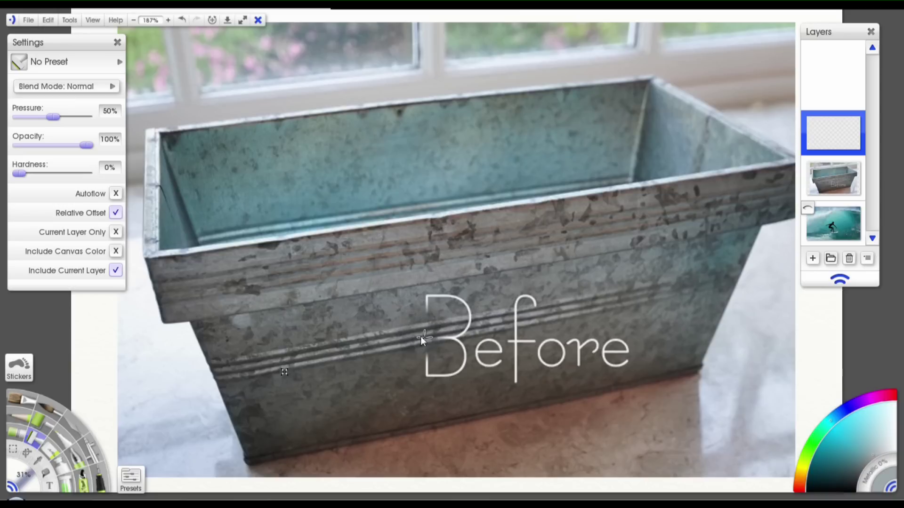
Paint cloned tin texture over the letters B, e, f and o of 'Before'.
mouse_move(471, 308)
left_mouse_down()
mouse_move(430, 308)
mouse_move(468, 307)
mouse_move(438, 307)
mouse_move(459, 310)
mouse_move(465, 324)
mouse_move(456, 359)
mouse_move(427, 361)
mouse_move(431, 374)
mouse_move(462, 365)
mouse_move(448, 376)
mouse_move(424, 366)
left_mouse_up()
left_click_drag(490, 347, 498, 363)
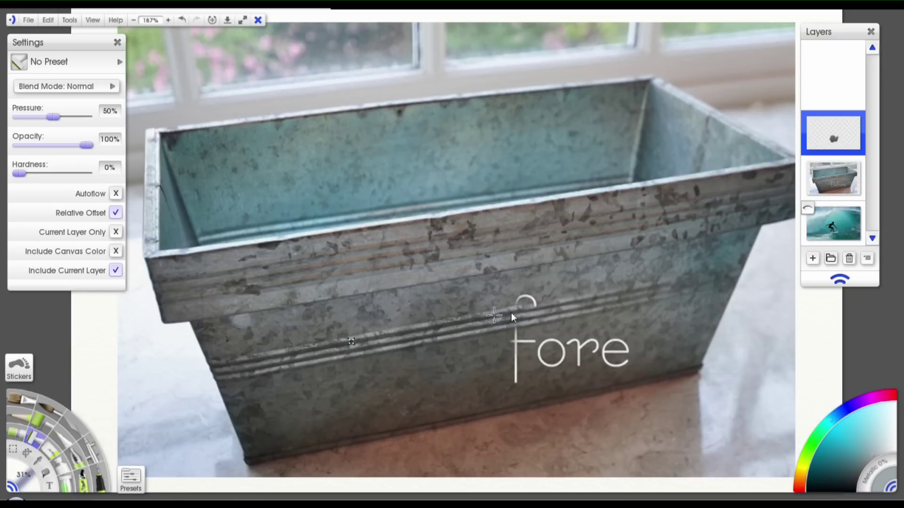
mouse_move(537, 305)
left_mouse_down()
mouse_move(509, 351)
mouse_move(526, 361)
mouse_move(517, 382)
left_mouse_up()
mouse_move(541, 353)
left_mouse_down()
mouse_move(571, 354)
mouse_move(546, 359)
mouse_move(569, 359)
mouse_move(565, 339)
mouse_move(609, 355)
mouse_move(593, 361)
mouse_move(630, 346)
mouse_move(619, 362)
left_mouse_up()
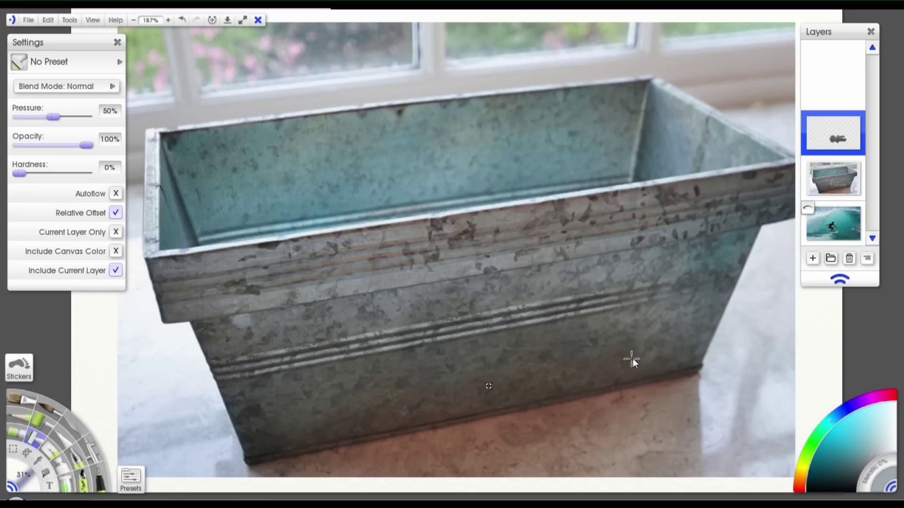
Fit the whole photo in view and toggle the patch layer to compare.
key("ctrl+0")
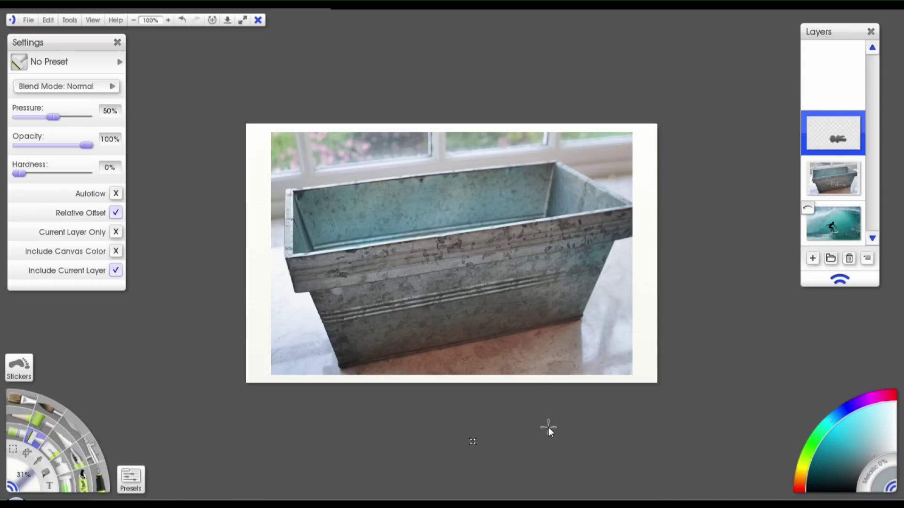
left_click(808, 120)
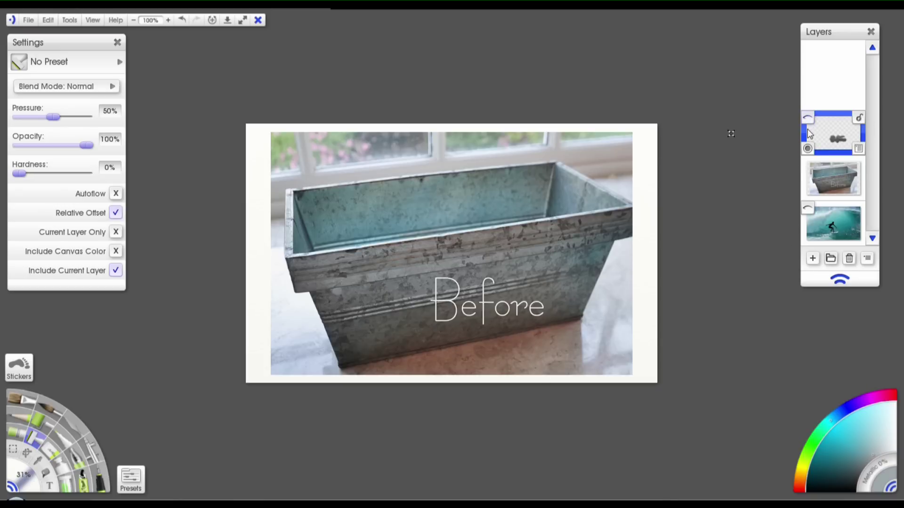
left_click(808, 121)
left_click(808, 120)
left_click(809, 120)
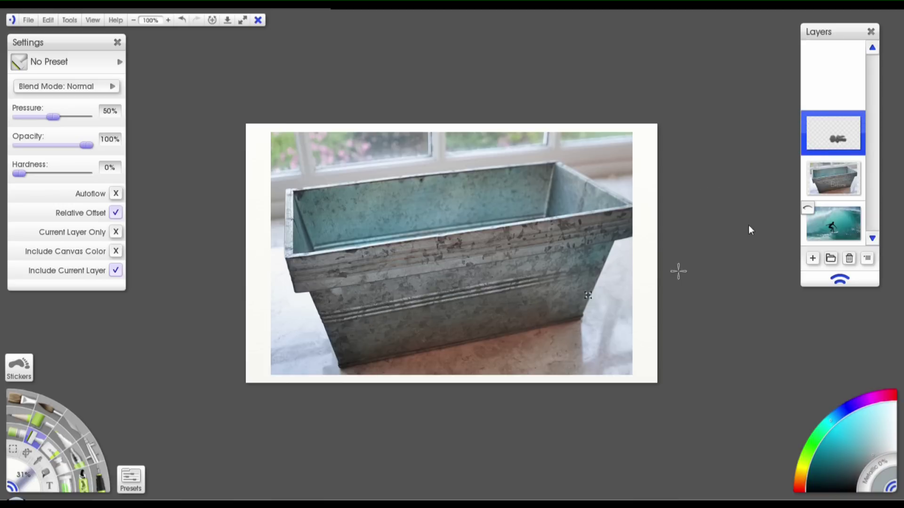
Toggle the cloned patch layer to compare against the original 'Before' text.
left_click(808, 121)
left_click(808, 121)
scroll(539, 314, "up", 2)
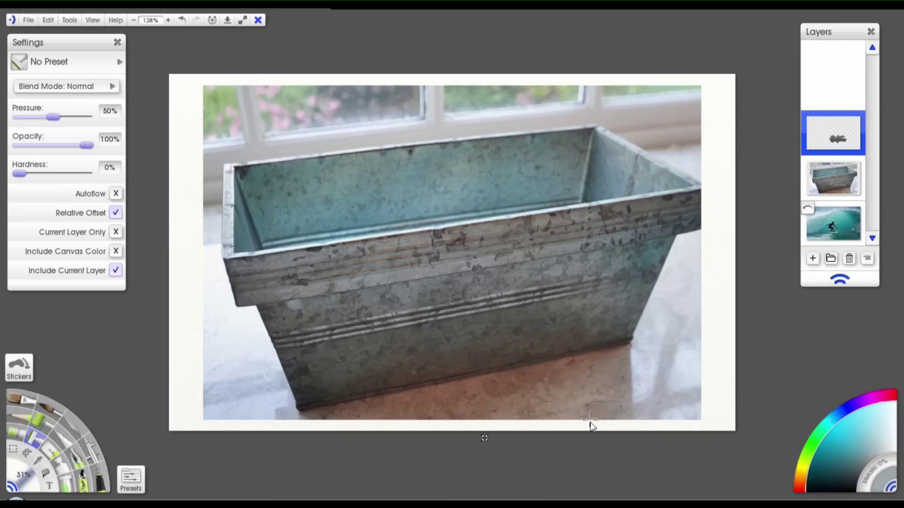
Hide the tin and patch layers, show the surfer photo, and add an empty layer above it.
mouse_move(834, 158)
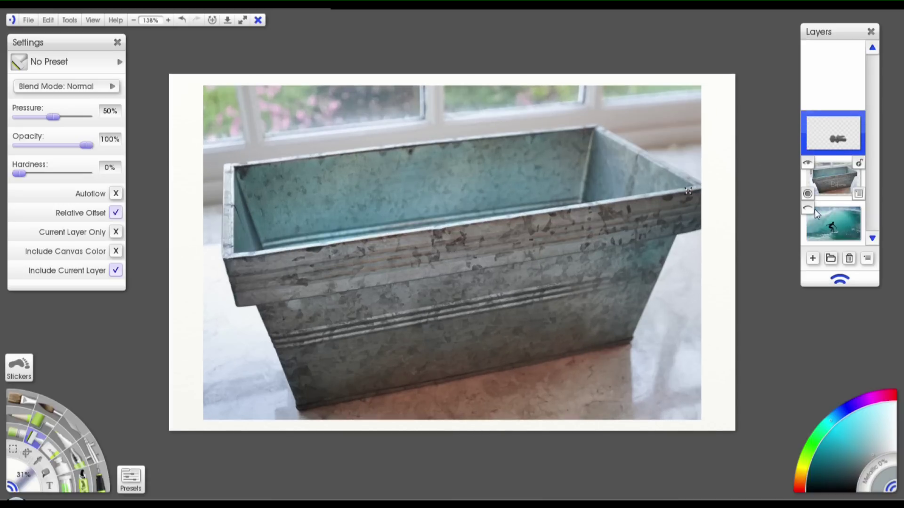
left_click(808, 163)
left_click(808, 118)
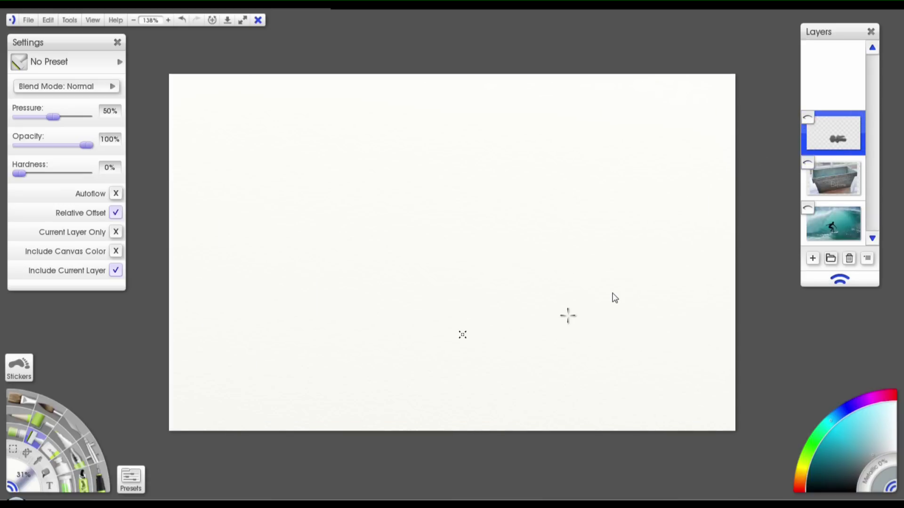
left_click(808, 208)
scroll(649, 342, "up", 2)
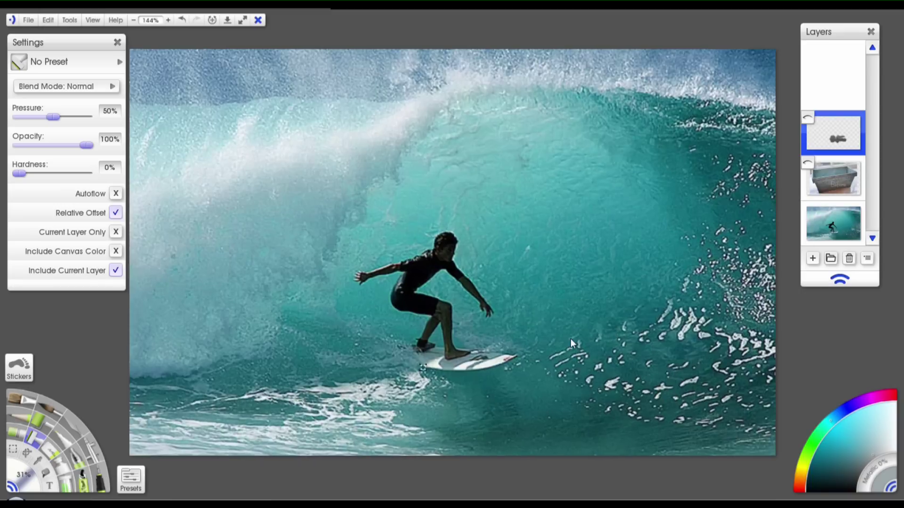
left_click(813, 258)
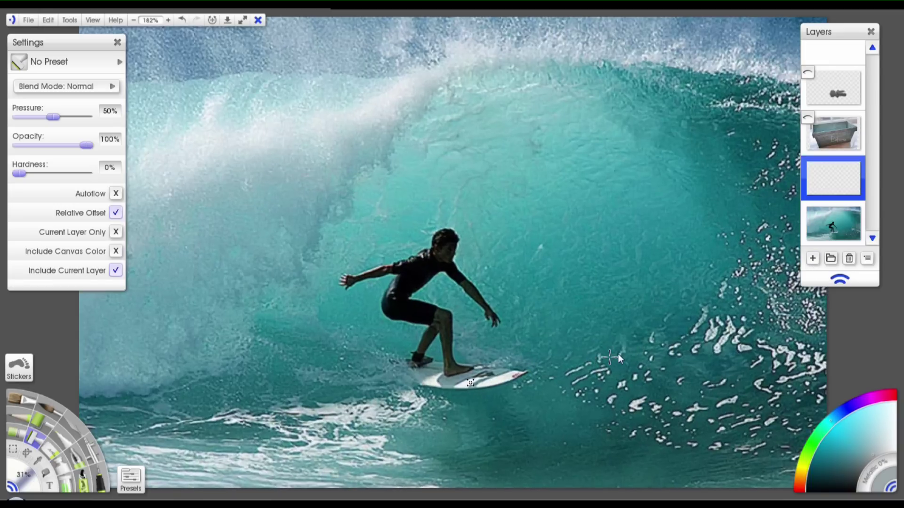
scroll(643, 321, "down", 2)
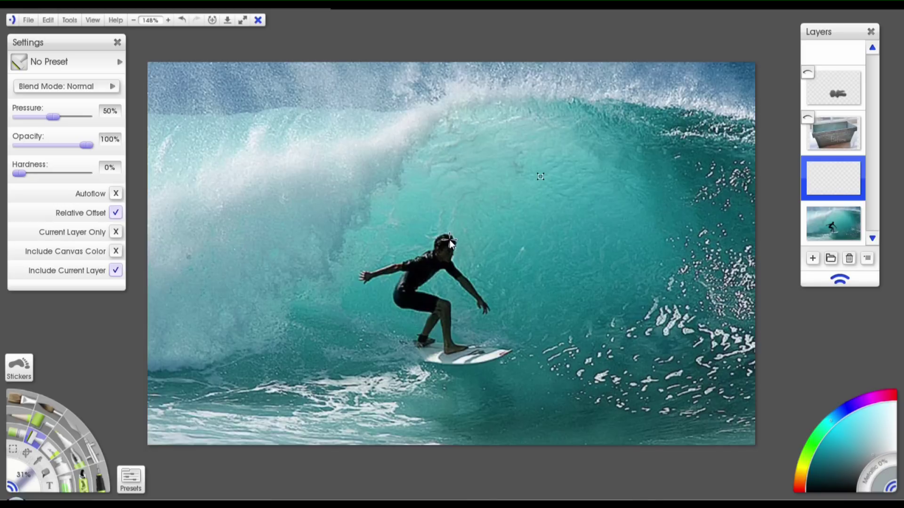
Clone water over the surfer's head, arm and red-tipped board, then fit the photo in view.
mouse_move(450, 241)
left_mouse_down()
mouse_move(433, 255)
mouse_move(488, 316)
mouse_move(428, 271)
mouse_move(441, 280)
mouse_move(435, 266)
mouse_move(365, 282)
mouse_move(416, 274)
mouse_move(402, 295)
mouse_move(451, 314)
mouse_move(407, 308)
mouse_move(440, 333)
mouse_move(393, 305)
mouse_move(384, 278)
mouse_move(371, 277)
mouse_move(406, 299)
mouse_move(448, 335)
left_mouse_up()
mouse_move(511, 353)
left_mouse_down()
mouse_move(486, 353)
mouse_move(484, 302)
left_mouse_up()
mouse_move(486, 335)
left_mouse_down()
mouse_move(462, 338)
mouse_move(467, 357)
mouse_move(439, 361)
mouse_move(472, 352)
mouse_move(447, 340)
left_mouse_up()
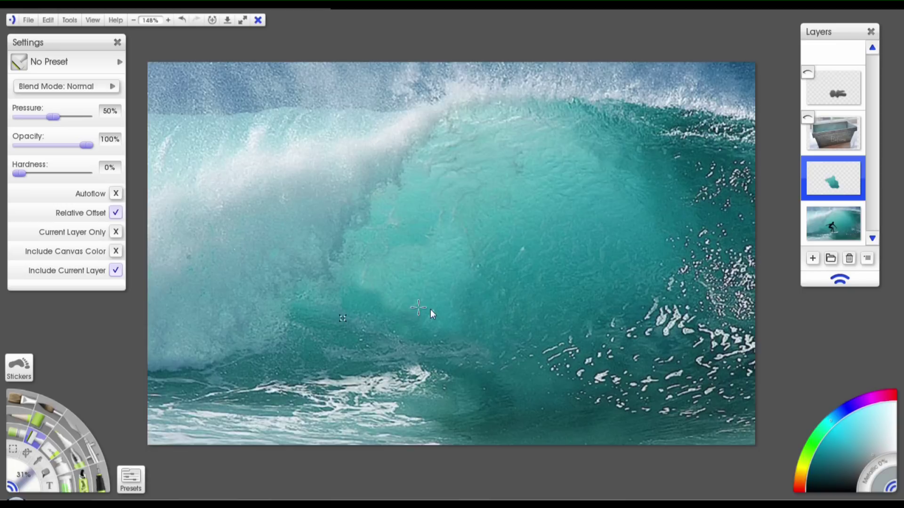
left_click_drag(372, 295, 531, 199)
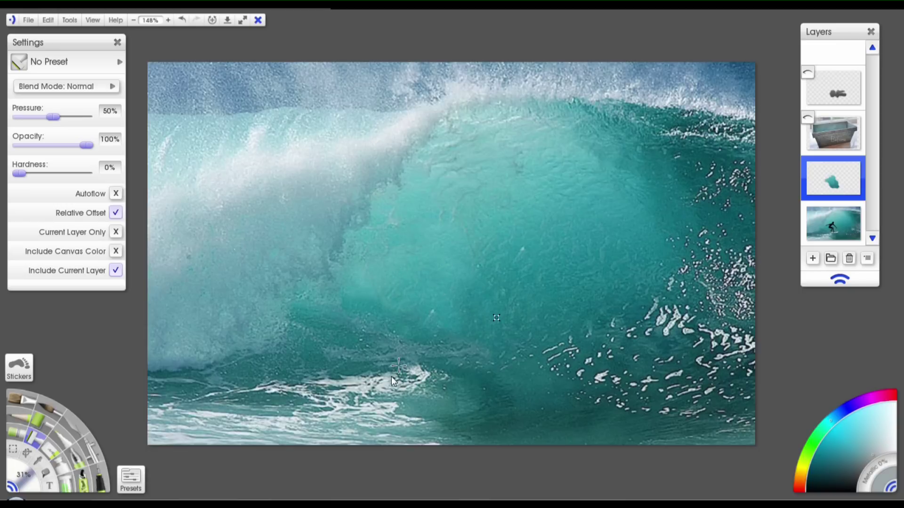
key("ctrl+0")
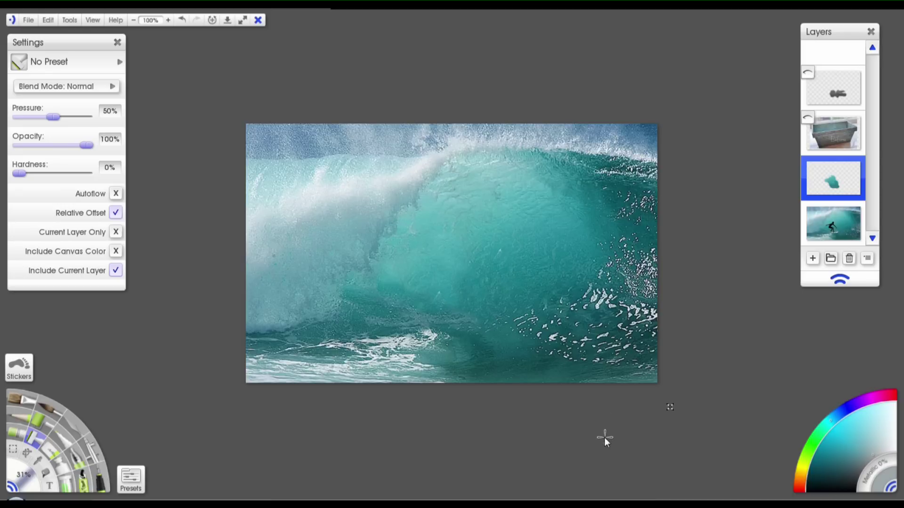